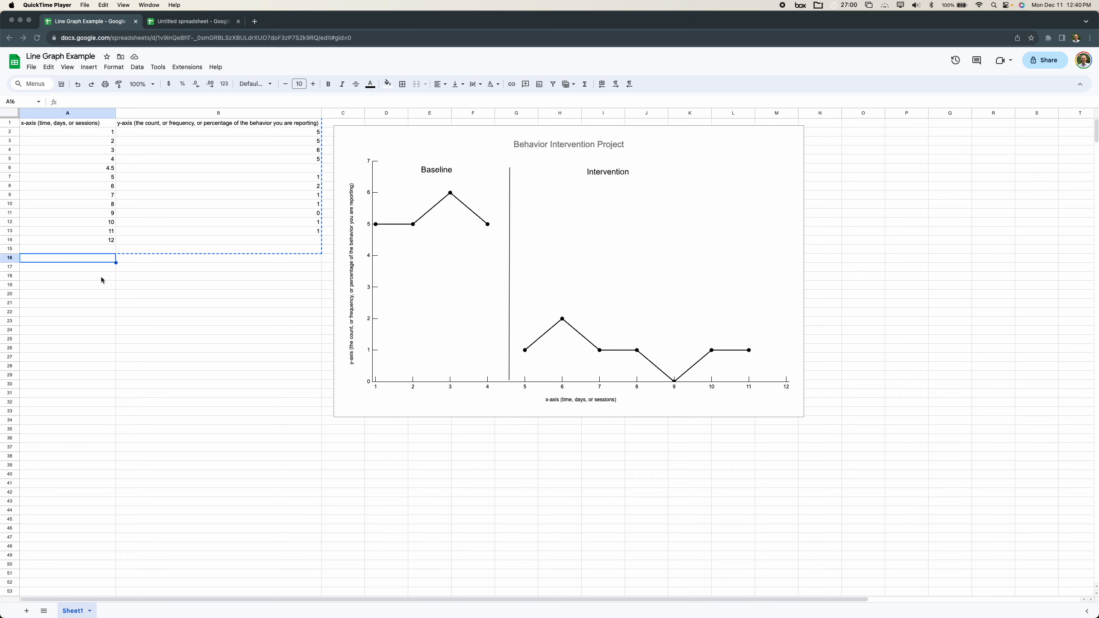
Copy the data in A1:B14 of the Line Graph Example into the untitled spreadsheet from cell A1, and widen columns A and B
click(67, 130)
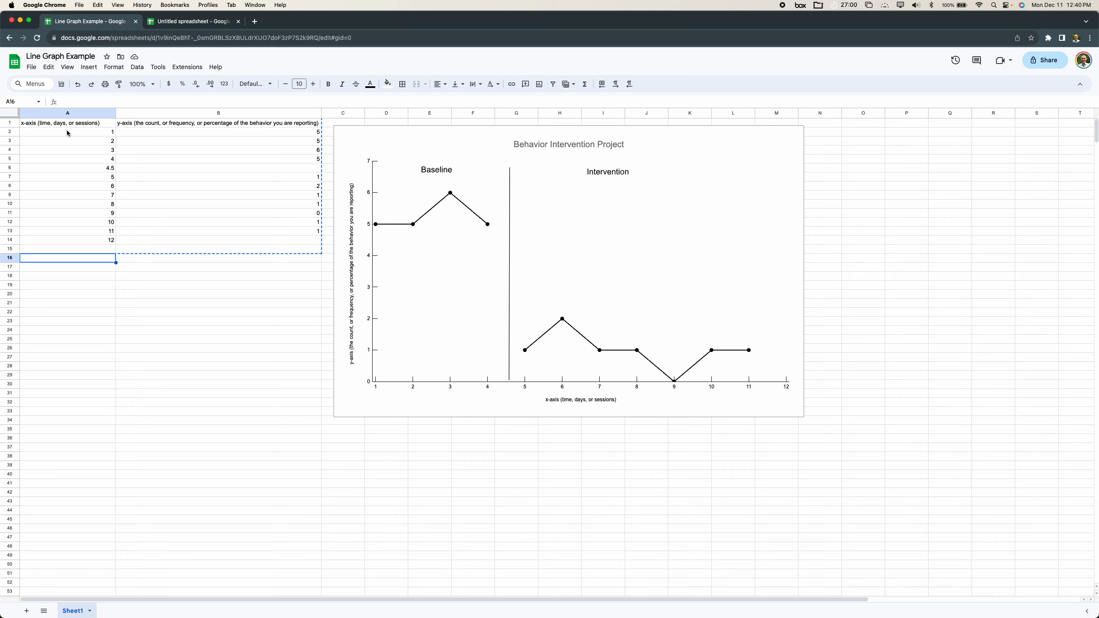
click(60, 123)
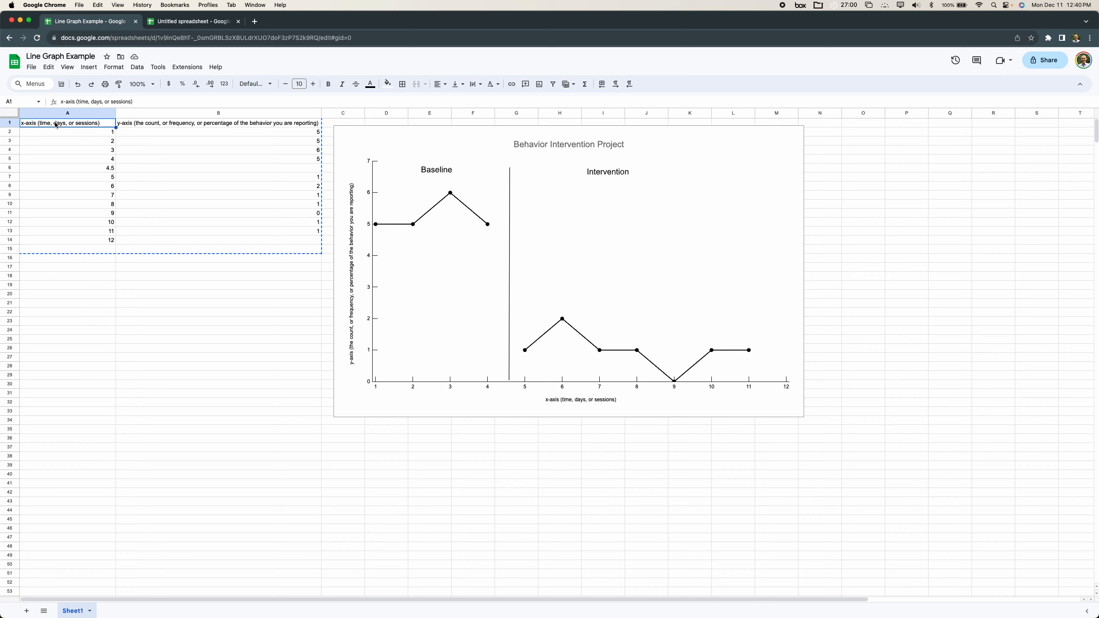
shift+click(302, 239)
key(super+c)
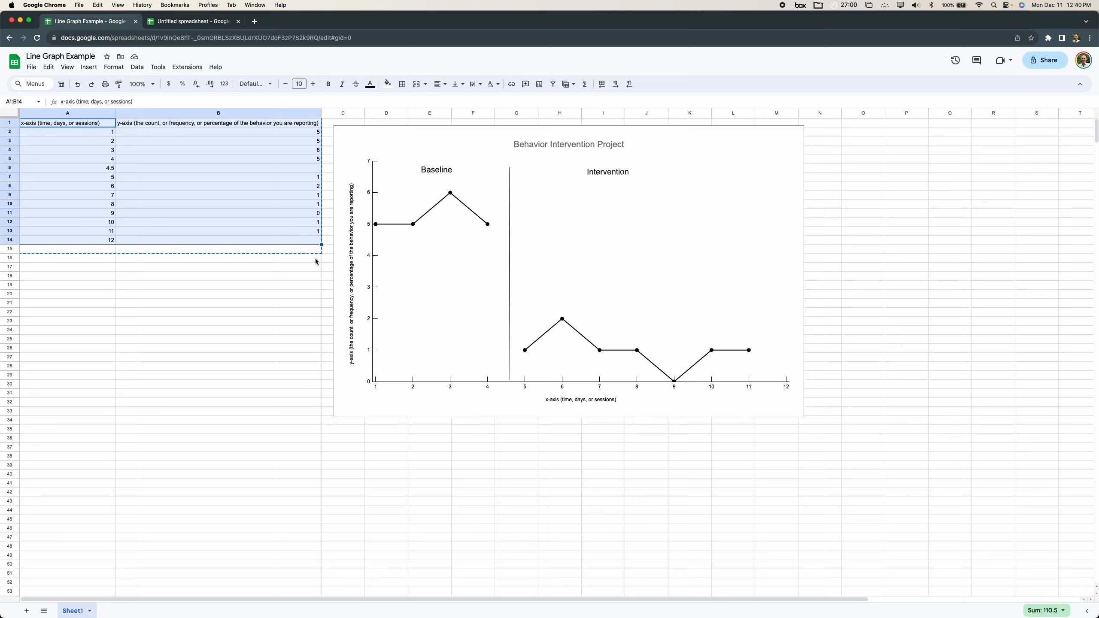
click(206, 22)
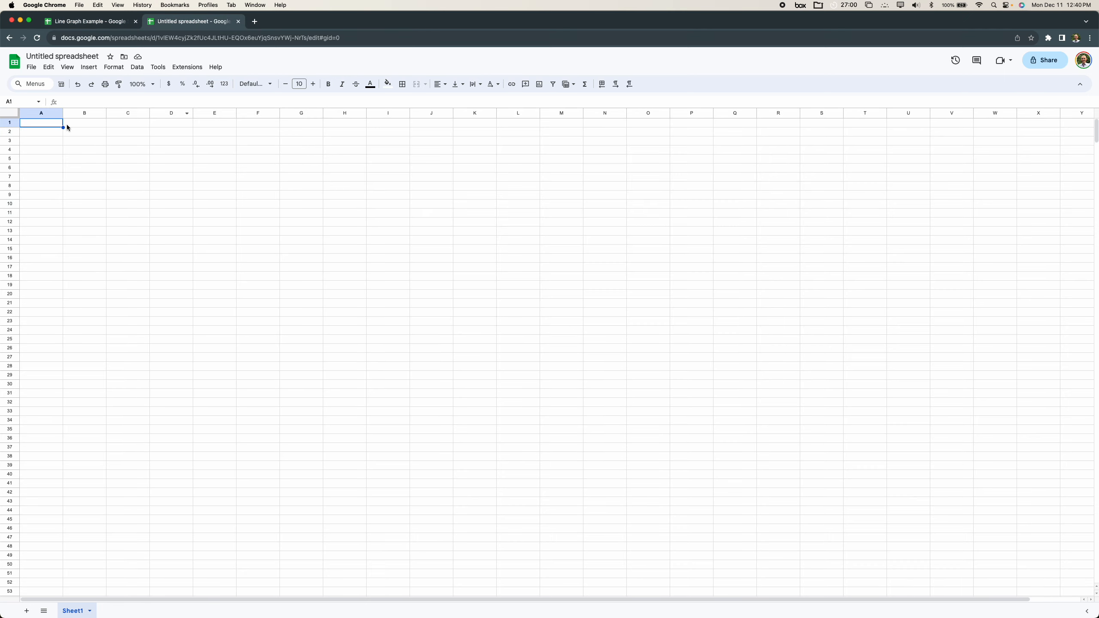
key(super+v)
drag(64, 113, 330, 114)
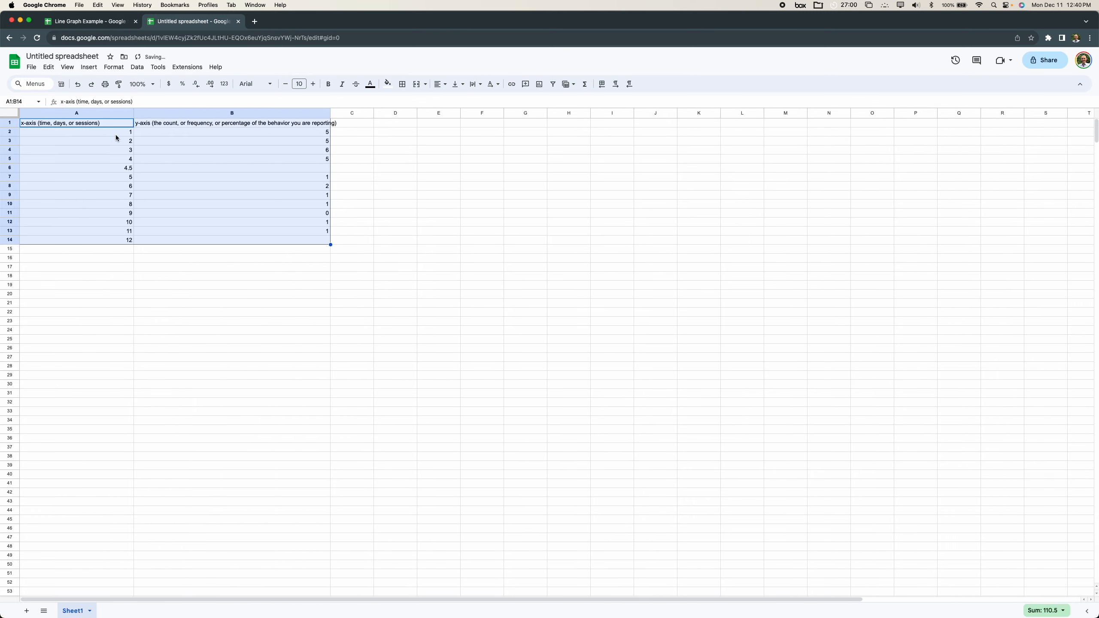
click(148, 277)
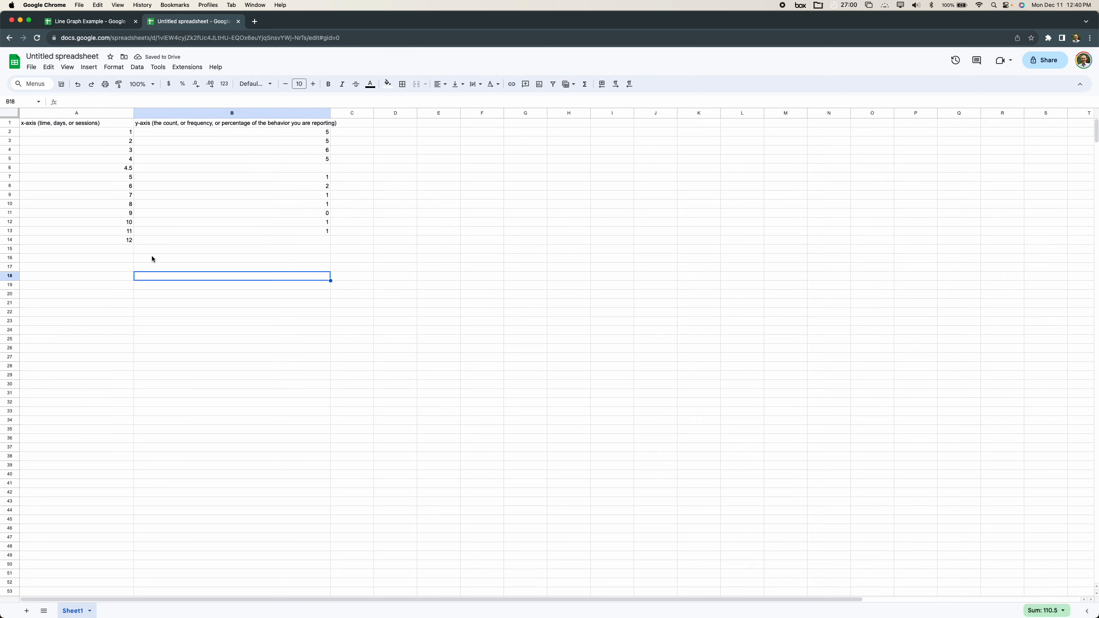
Examine the example chart's baseline and intervention phases and the 4.5 row in the data of both spreadsheets
click(117, 19)
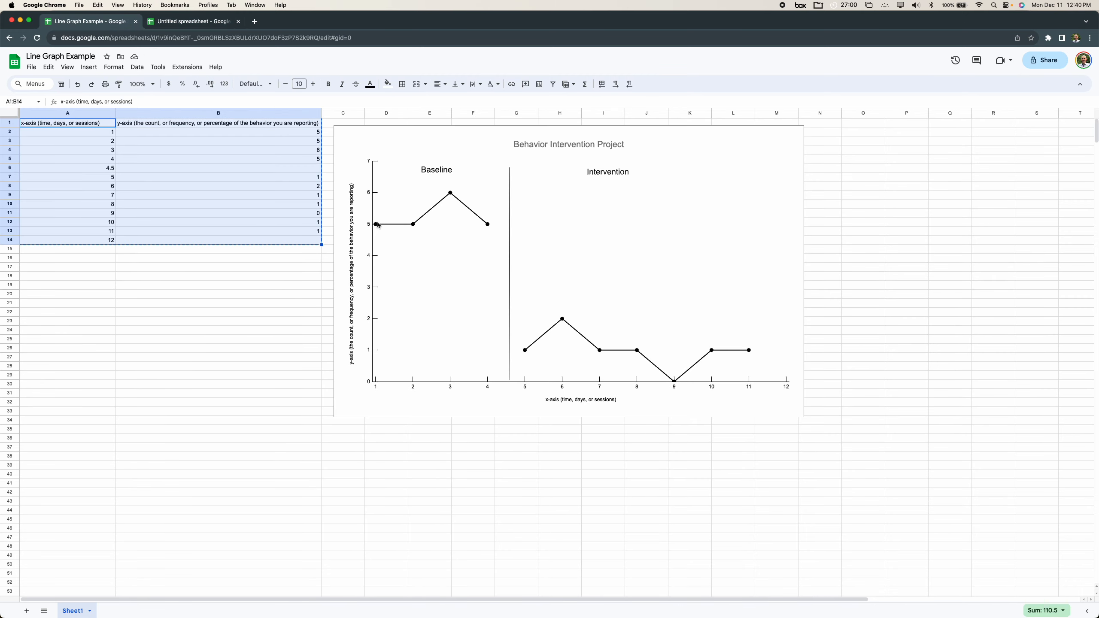
click(414, 250)
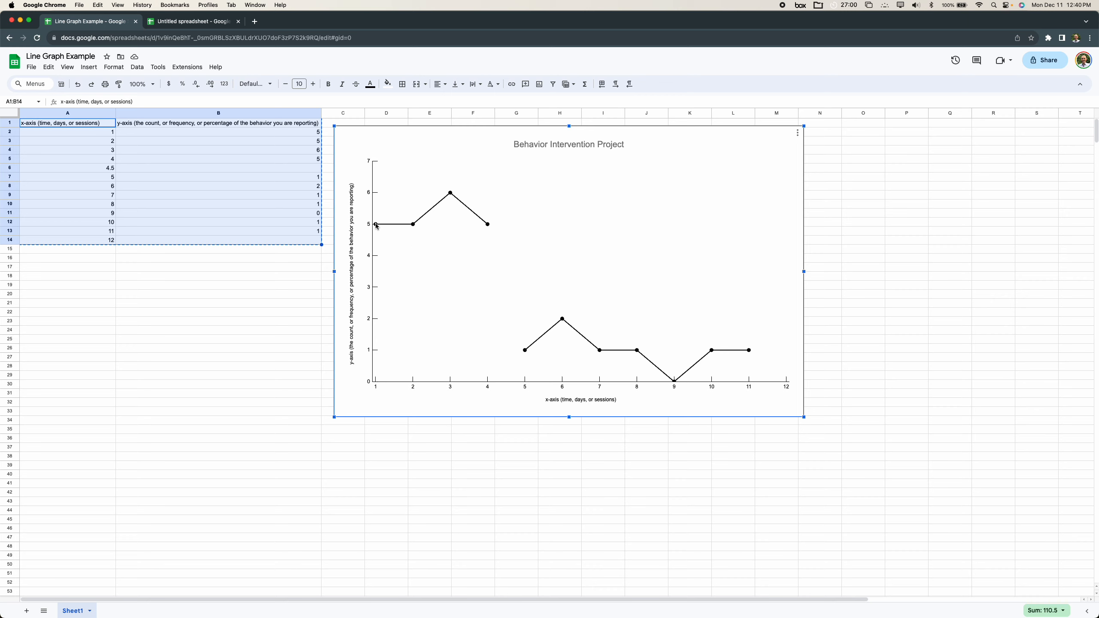
click(277, 331)
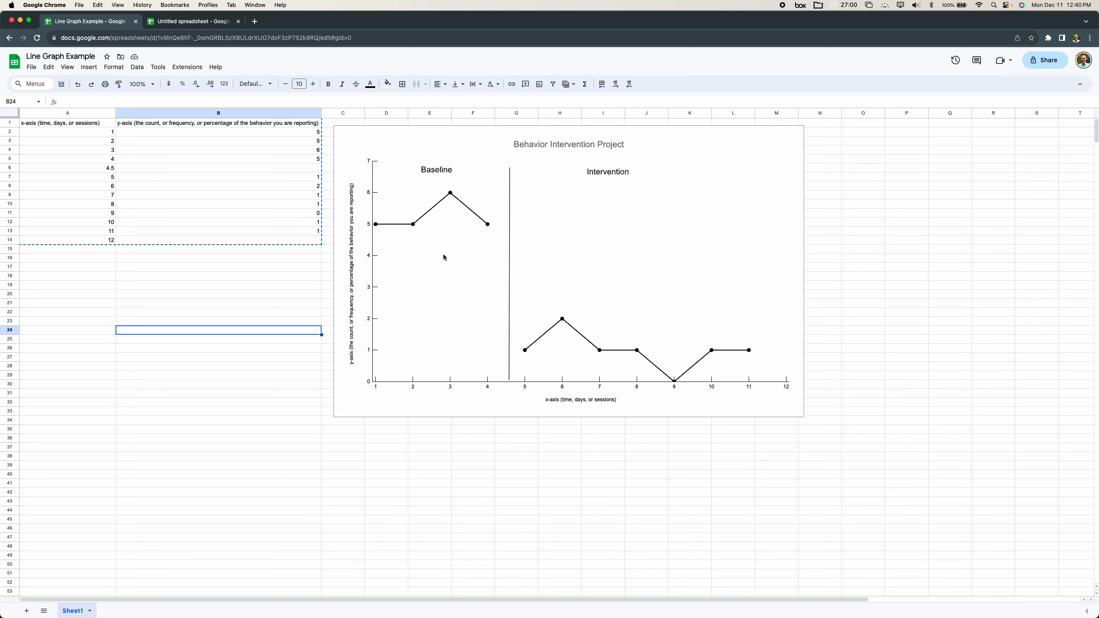
click(93, 169)
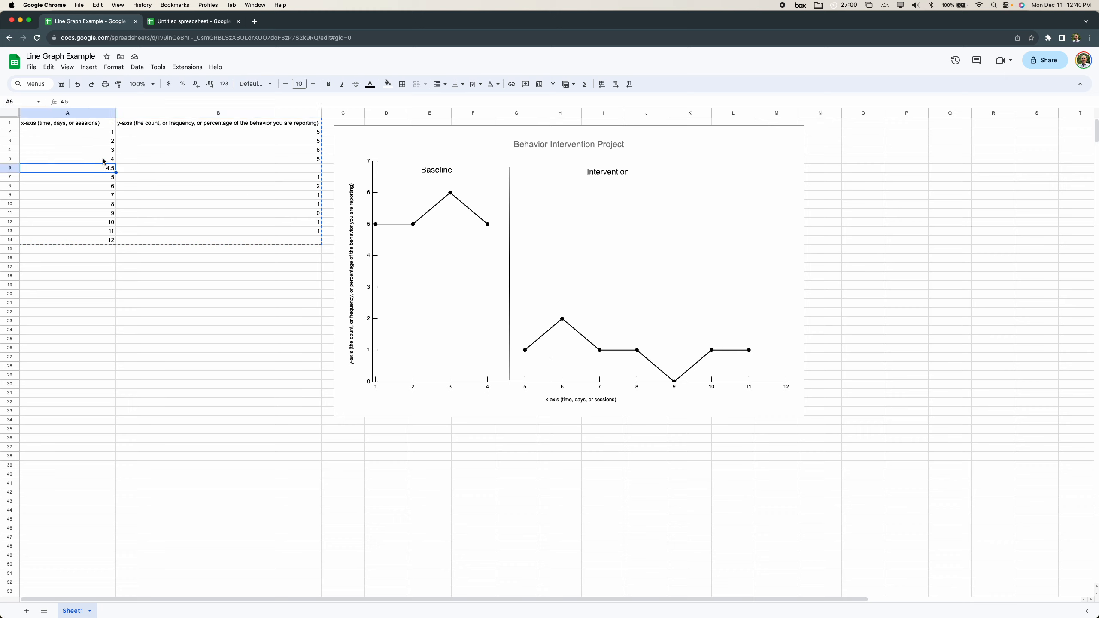
click(103, 179)
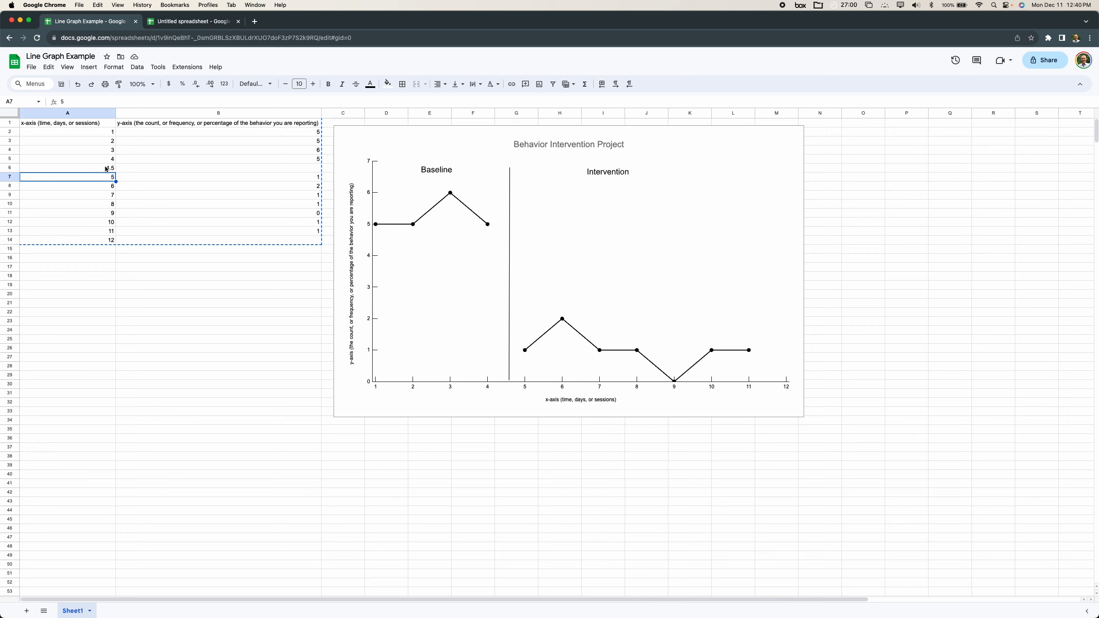
click(106, 169)
click(169, 168)
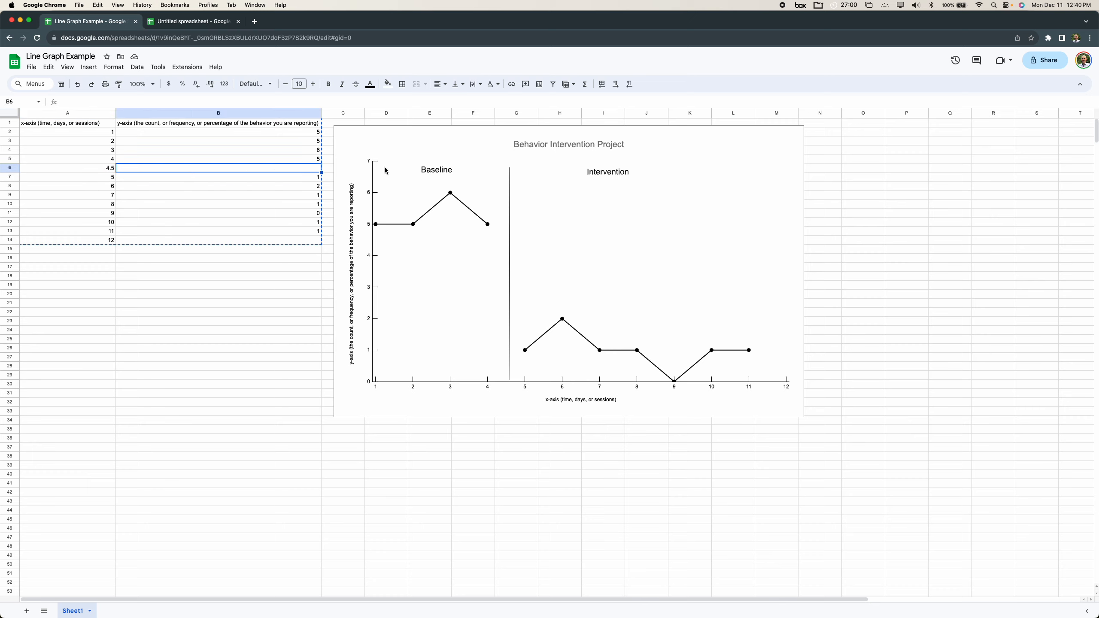
click(212, 22)
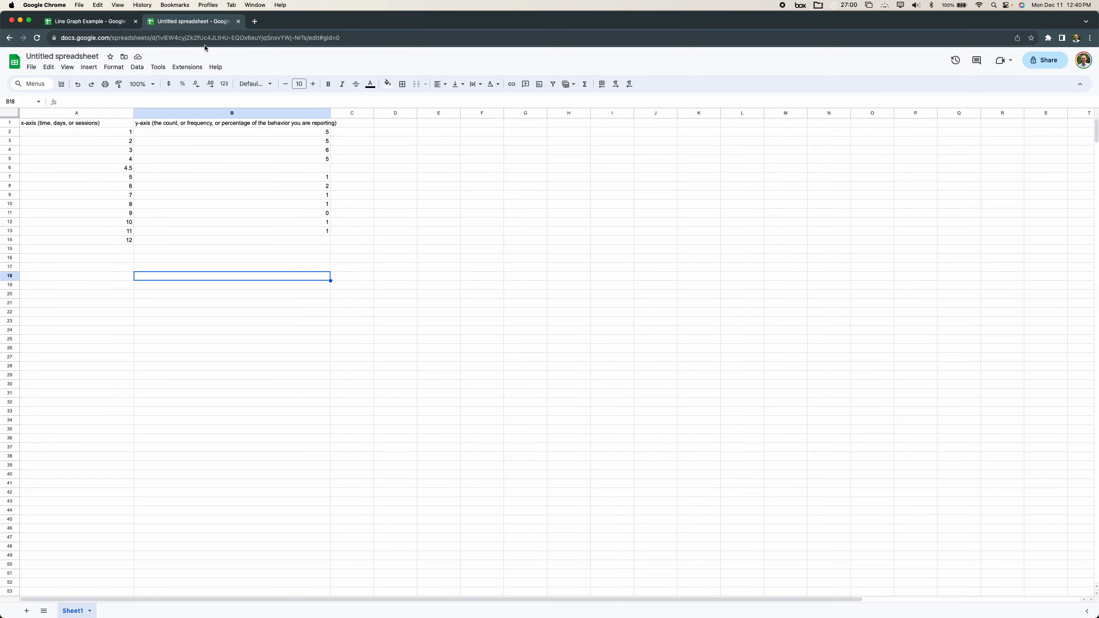
click(112, 169)
click(167, 169)
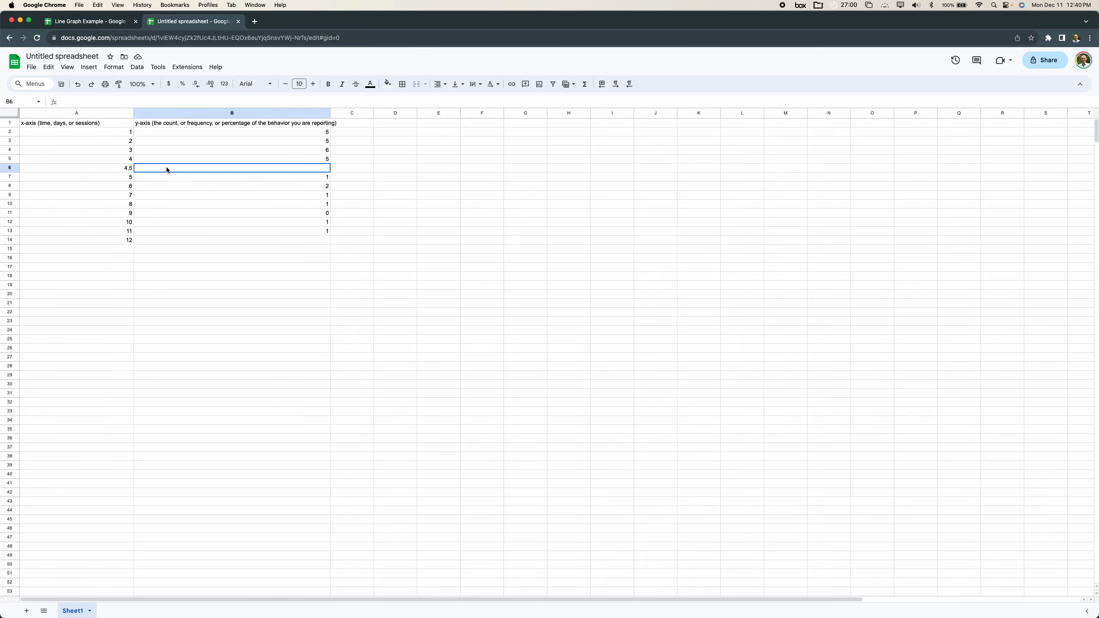
Insert a line chart of the data in A2:B14 of the untitled spreadsheet and enlarge it beside the data
click(105, 132)
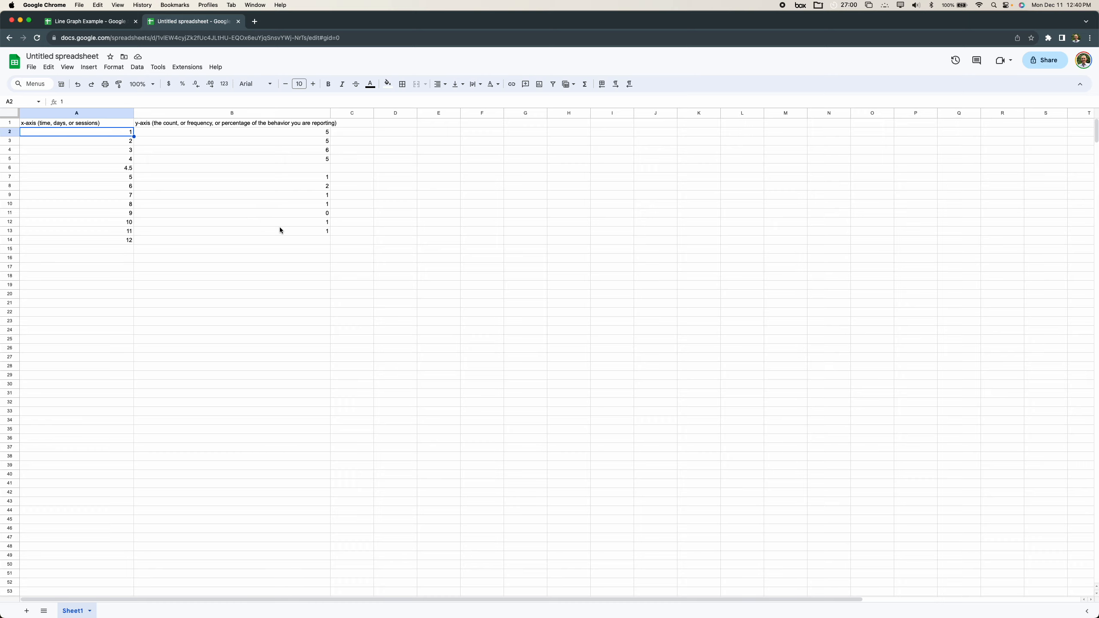
shift+click(287, 241)
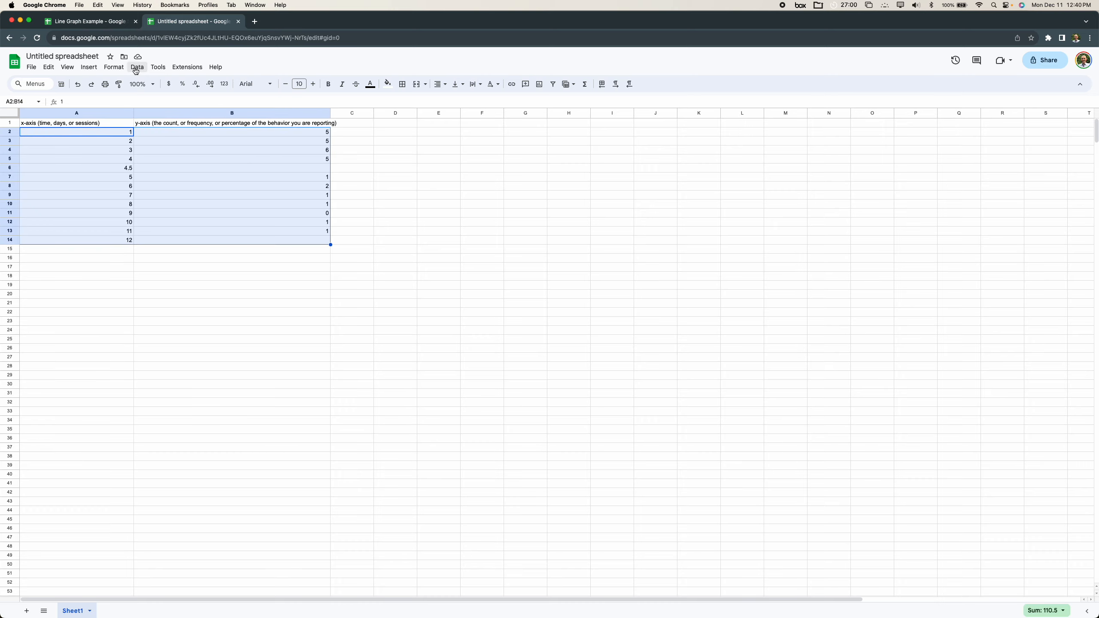
click(97, 70)
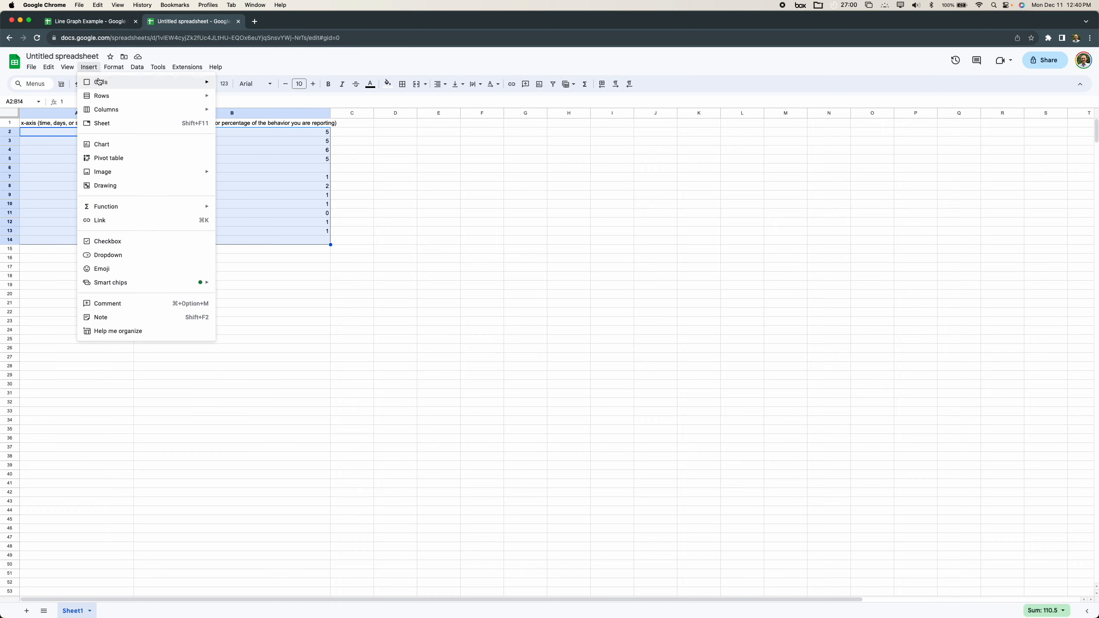
click(132, 149)
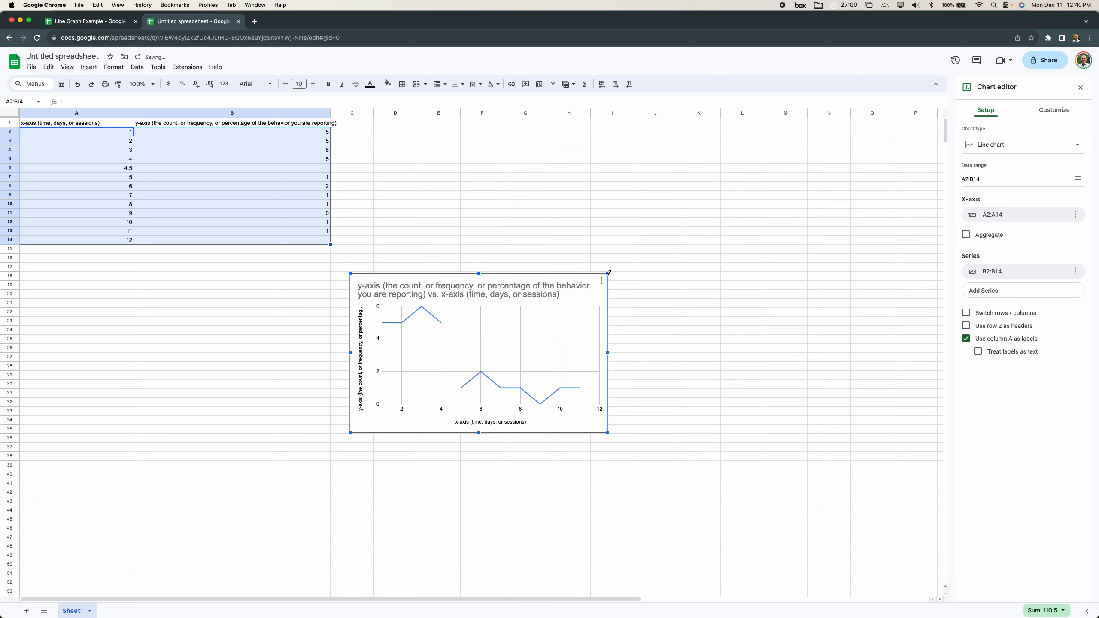
drag(621, 264, 820, 143)
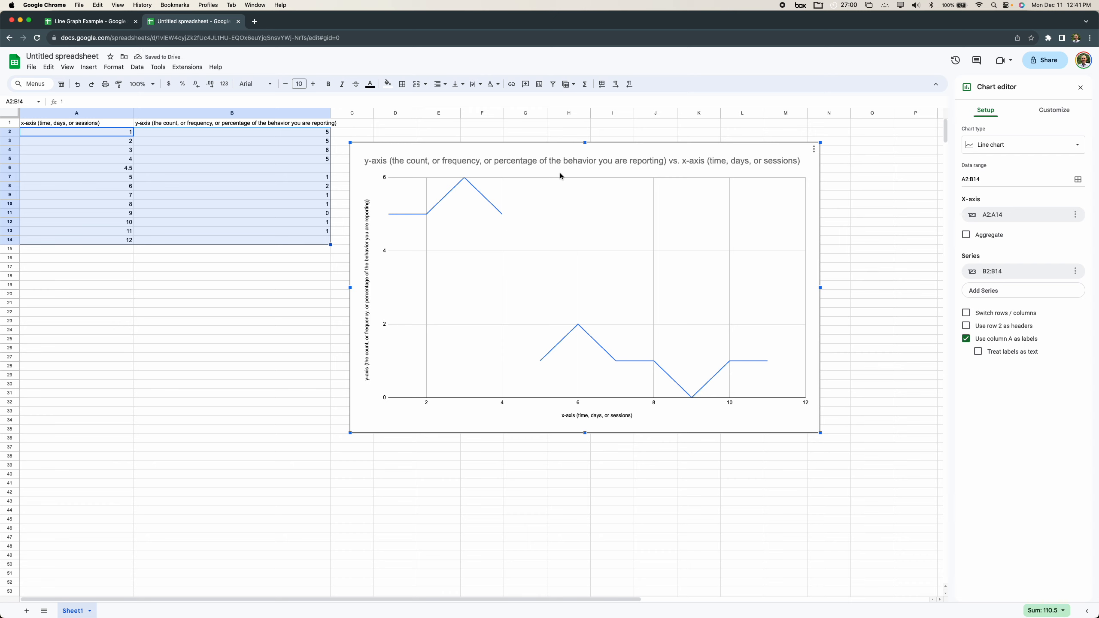
Change the chart title to "Behavior Change Project" and center it
double_click(552, 161)
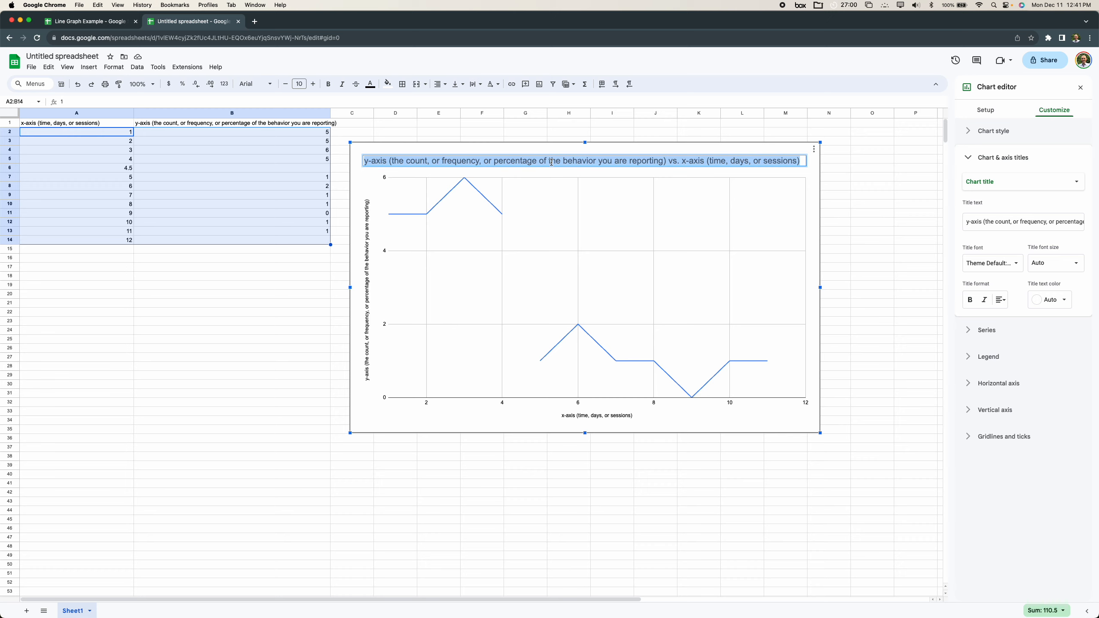
text(Behavior )
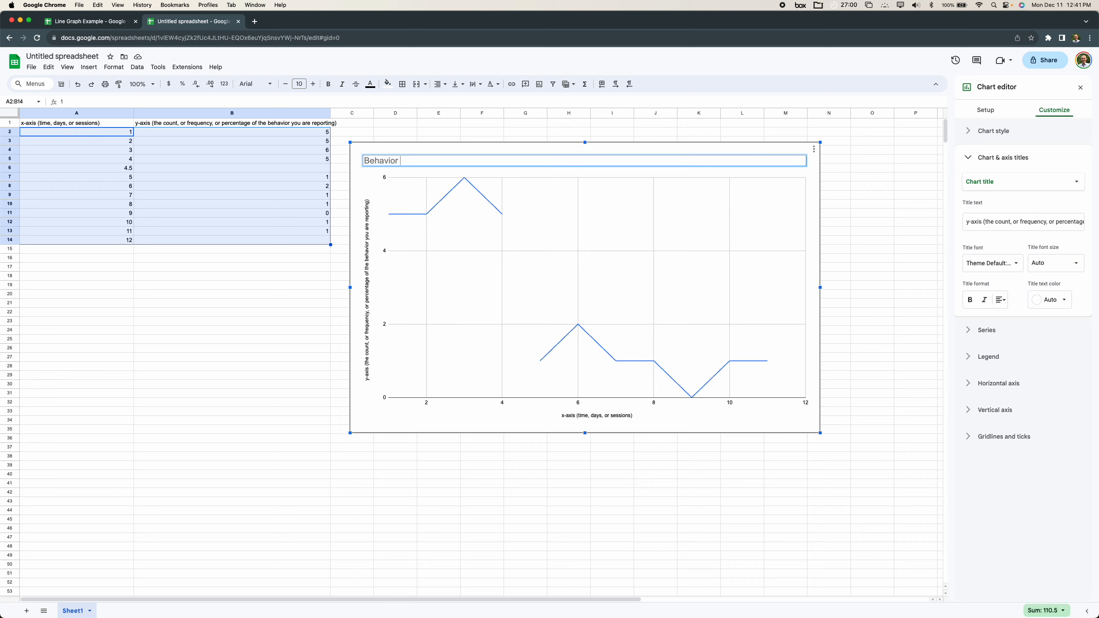
text(Change Project)
click(1001, 300)
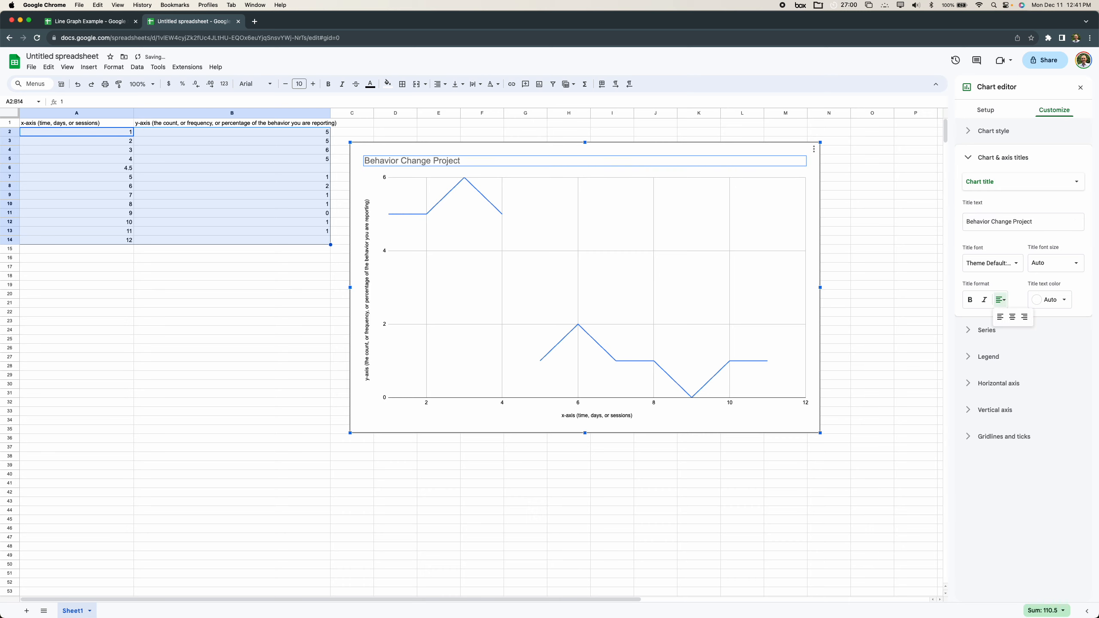
click(1013, 317)
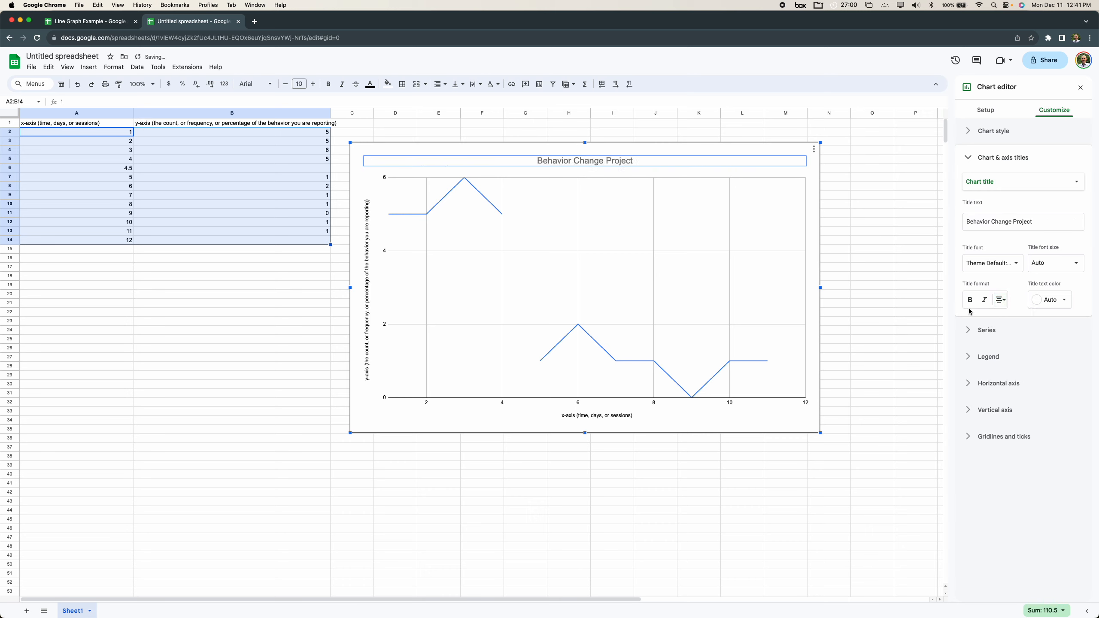
Remove the vertical axis's major gridlines and turn on its major ticks
click(749, 240)
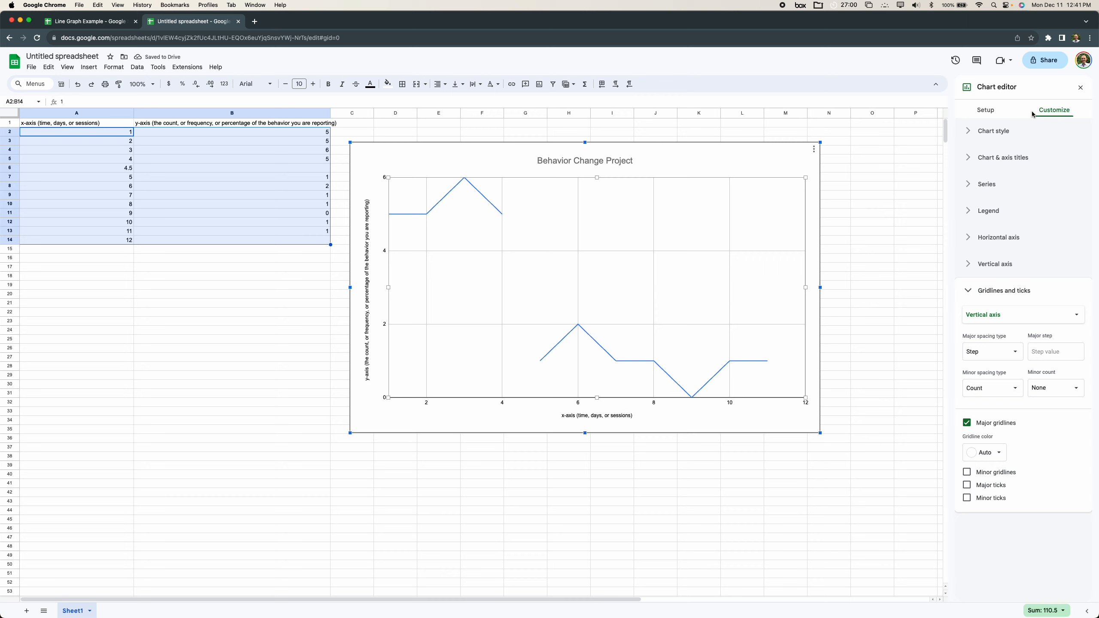
click(987, 110)
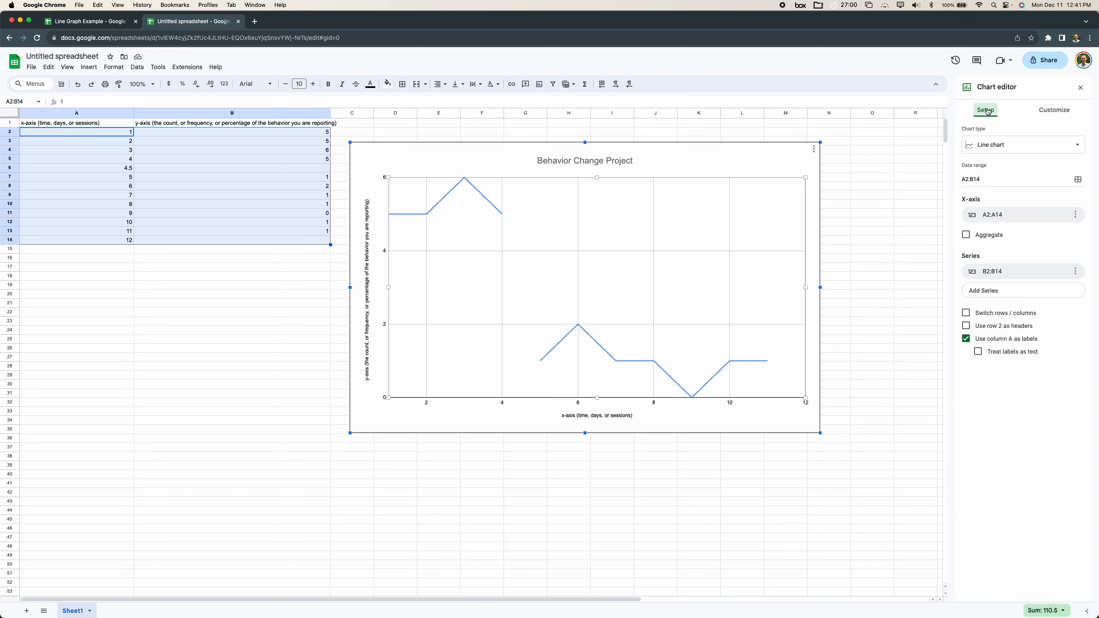
click(1061, 111)
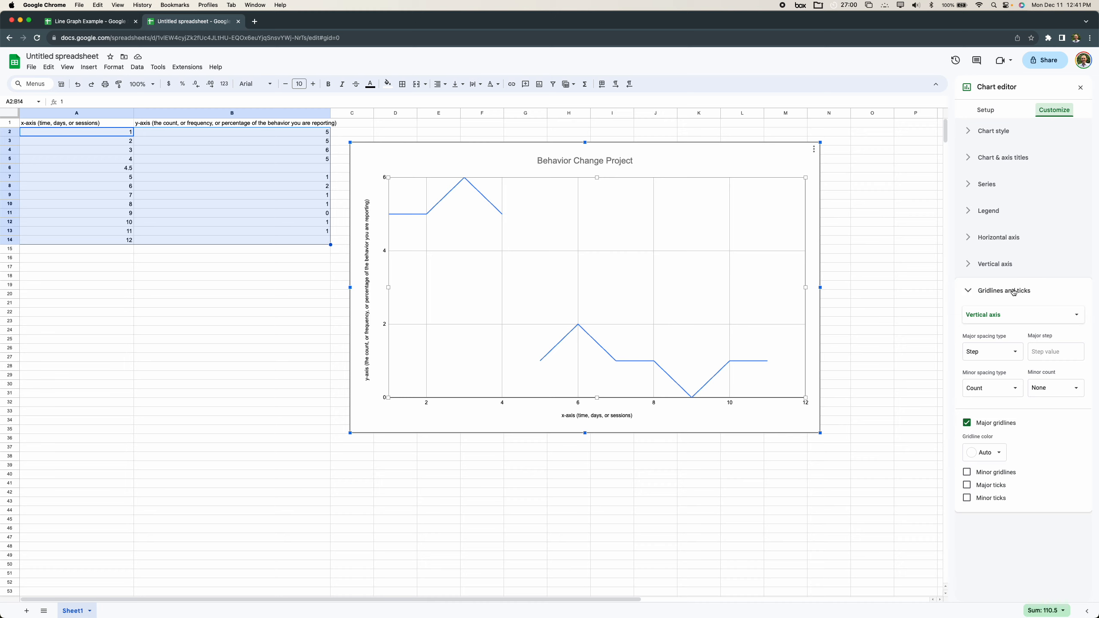
click(968, 424)
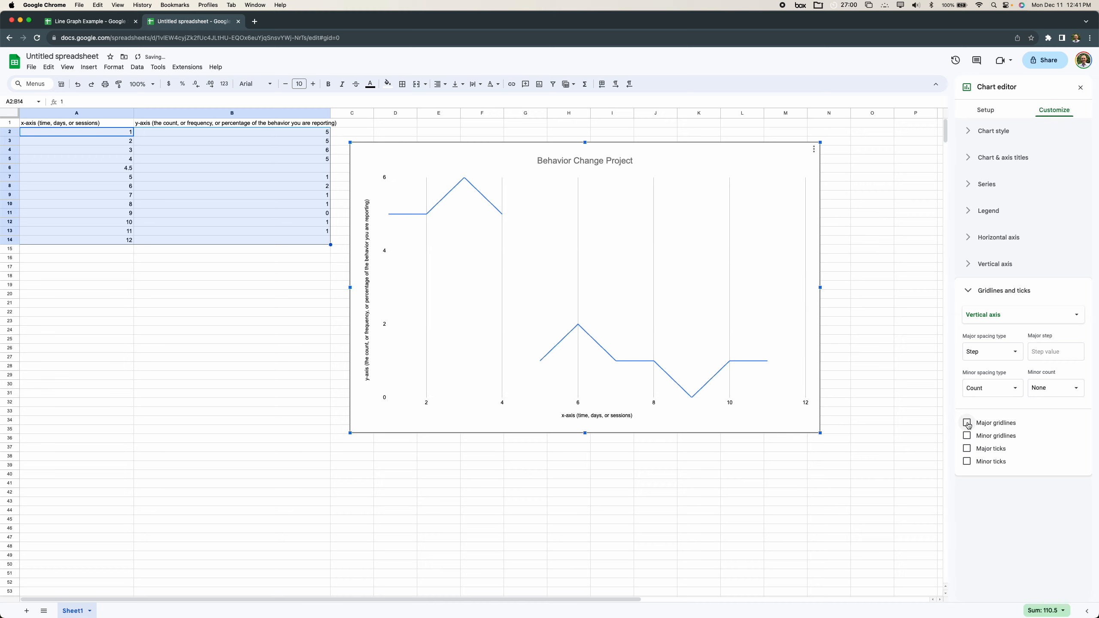
click(968, 448)
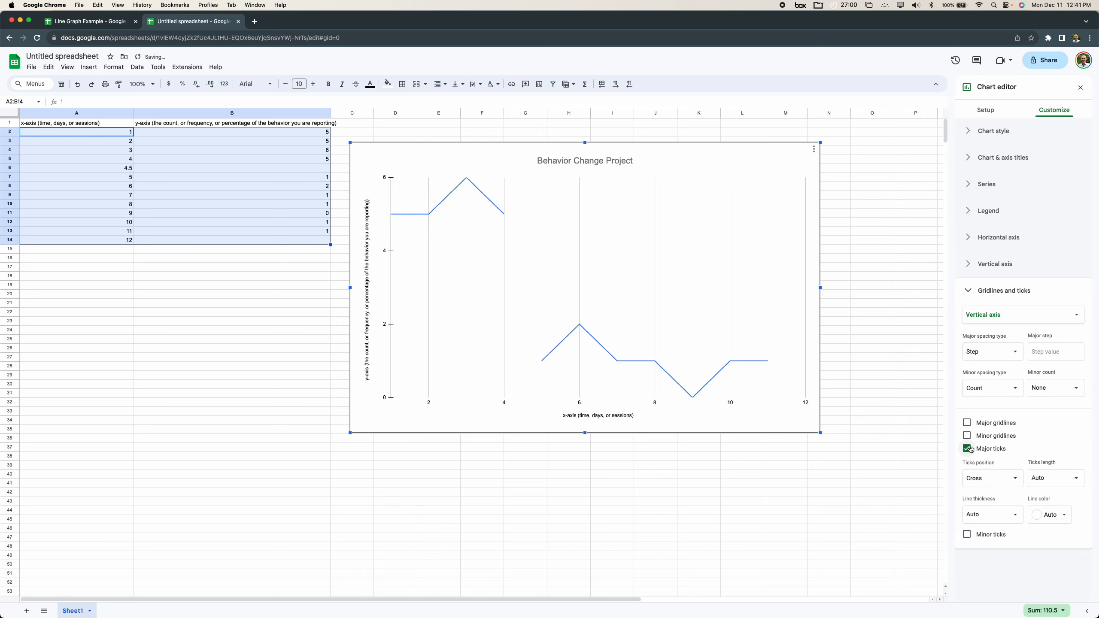
Set the vertical axis's major step to 1 and its major tick position to Inside
click(1047, 353)
text(1)
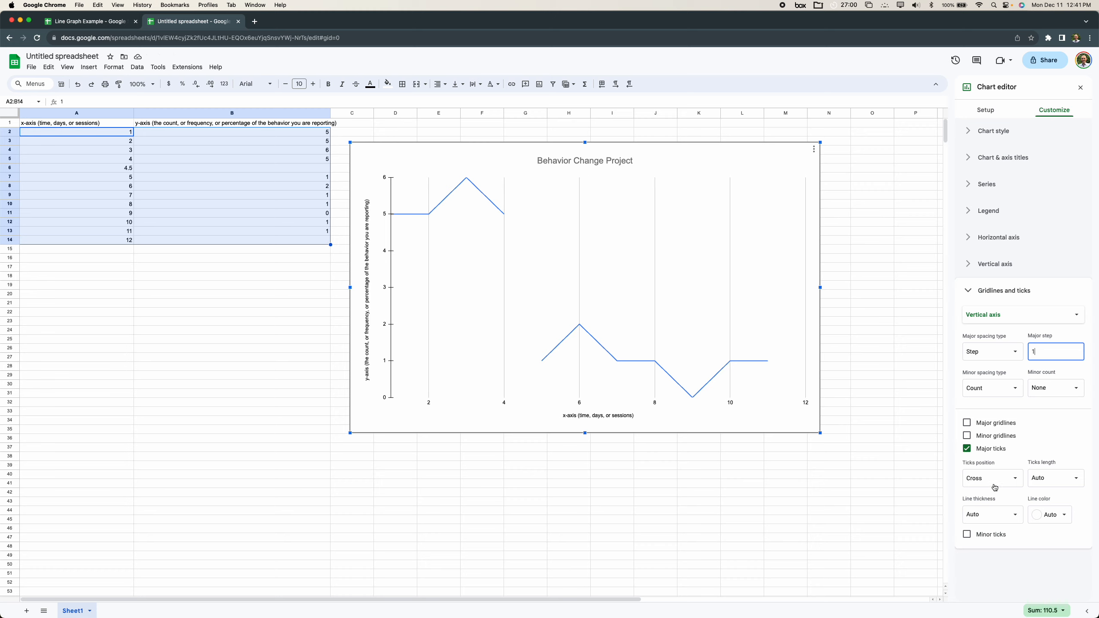
click(1015, 478)
click(1000, 464)
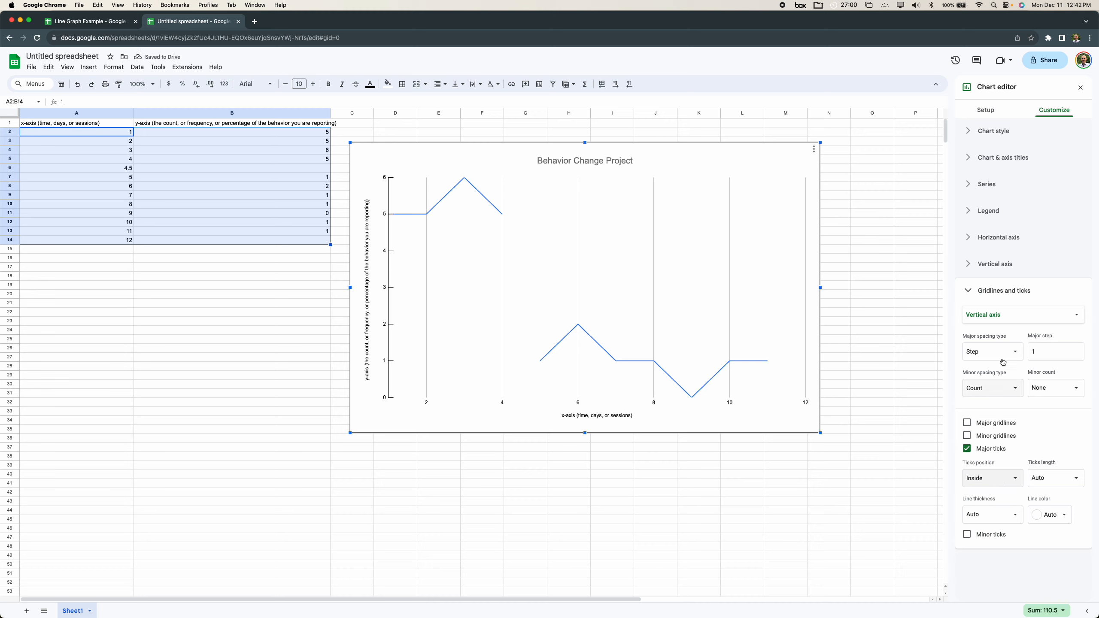
Remove the horizontal axis's major gridlines and add major ticks positioned Inside
click(1022, 317)
click(1010, 302)
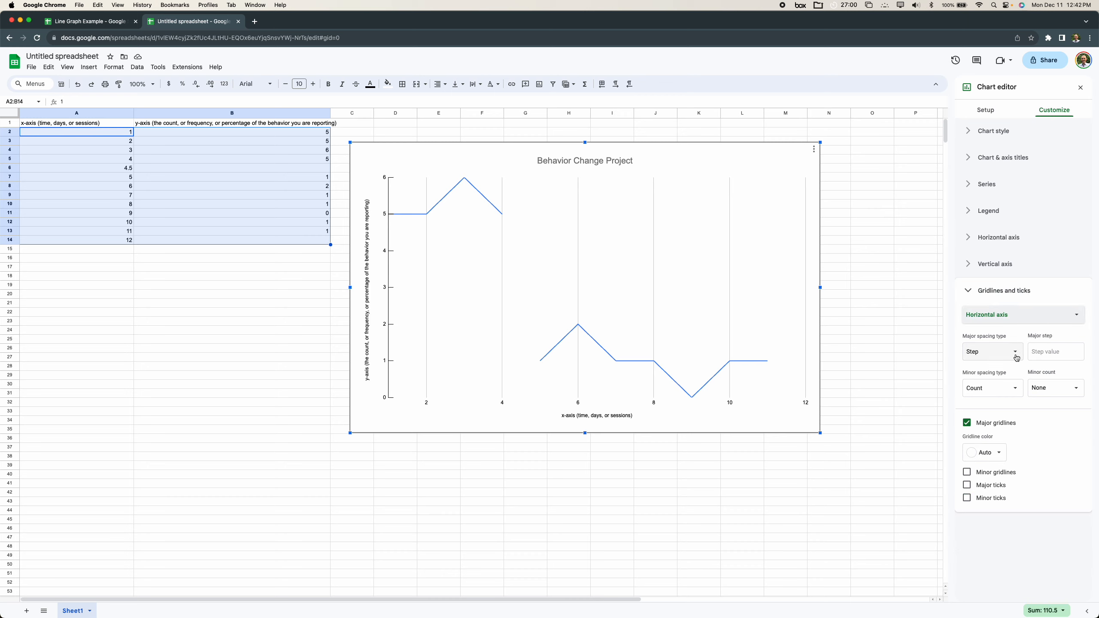
click(967, 423)
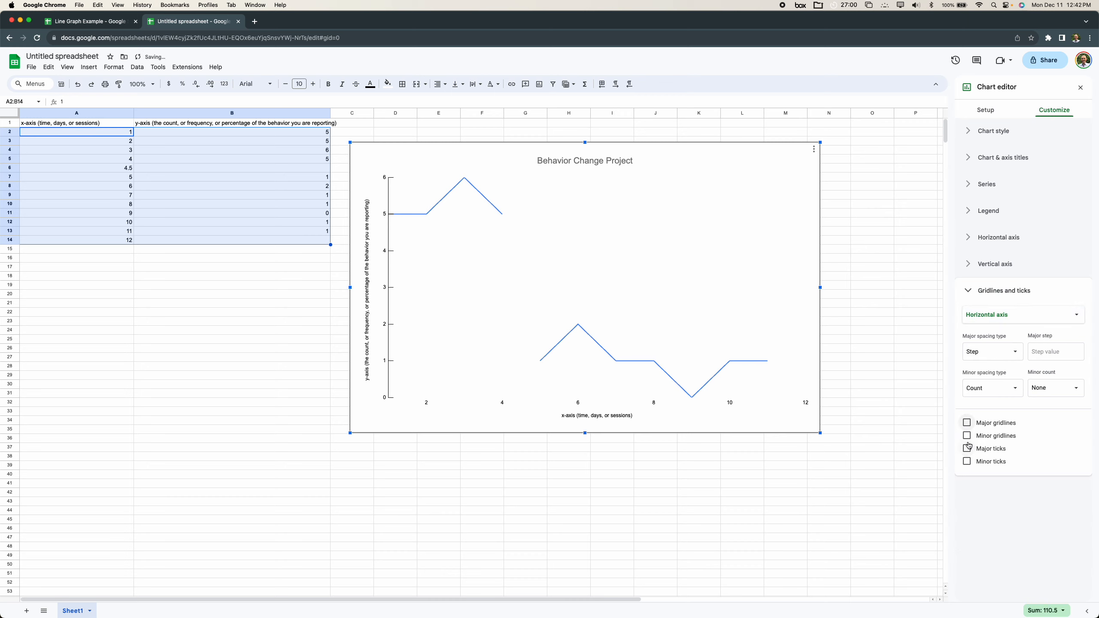
click(967, 449)
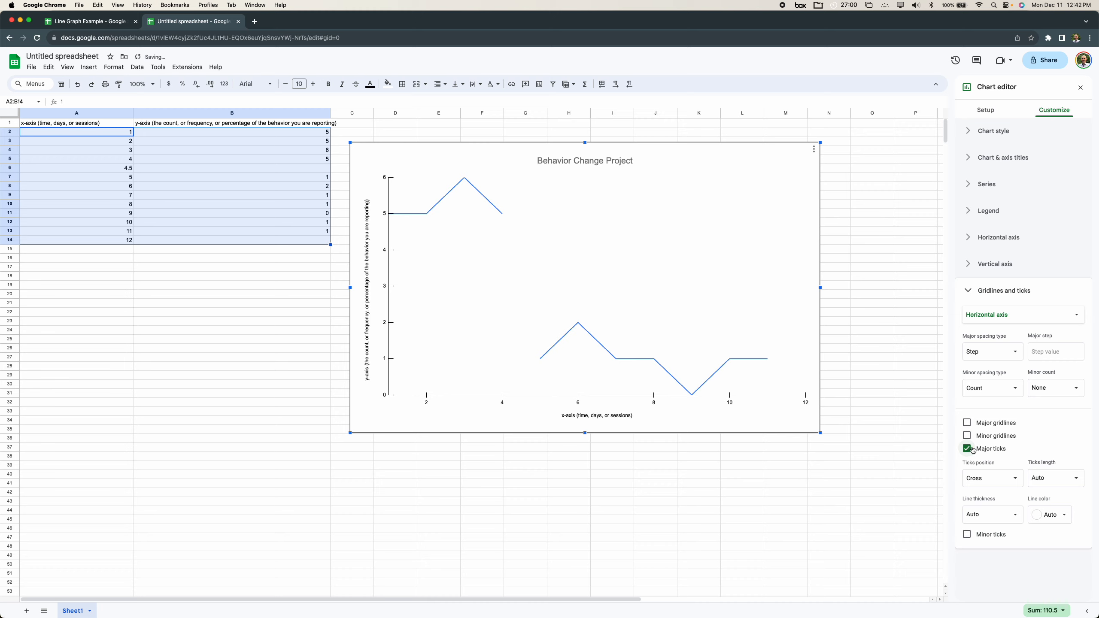
click(1010, 478)
click(988, 462)
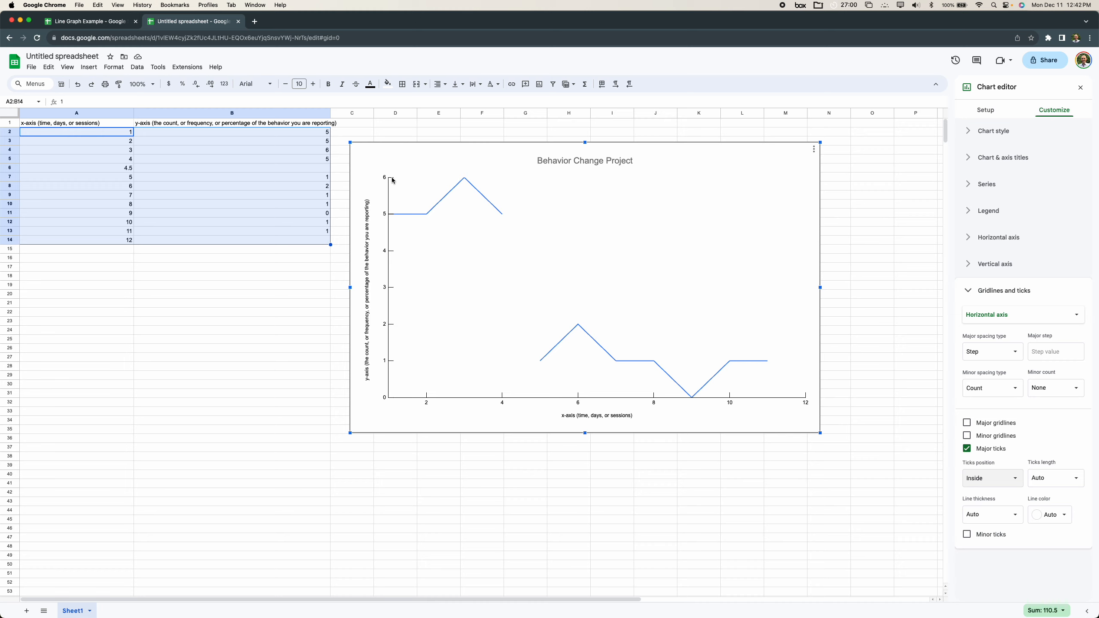
Set the vertical axis's maximum value to 7
click(1072, 316)
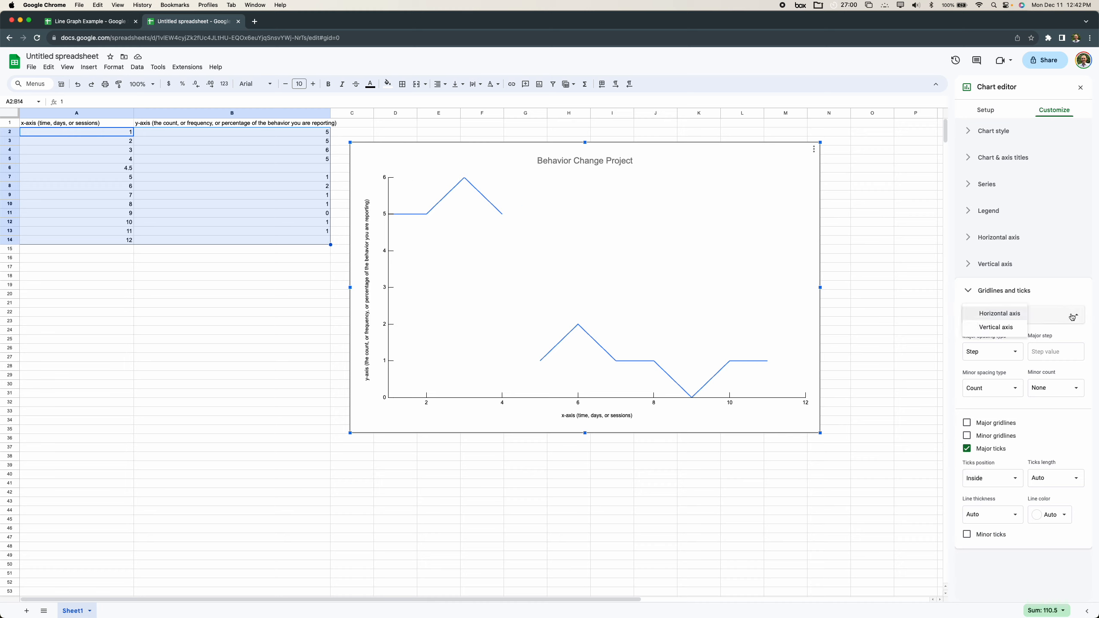
click(1012, 328)
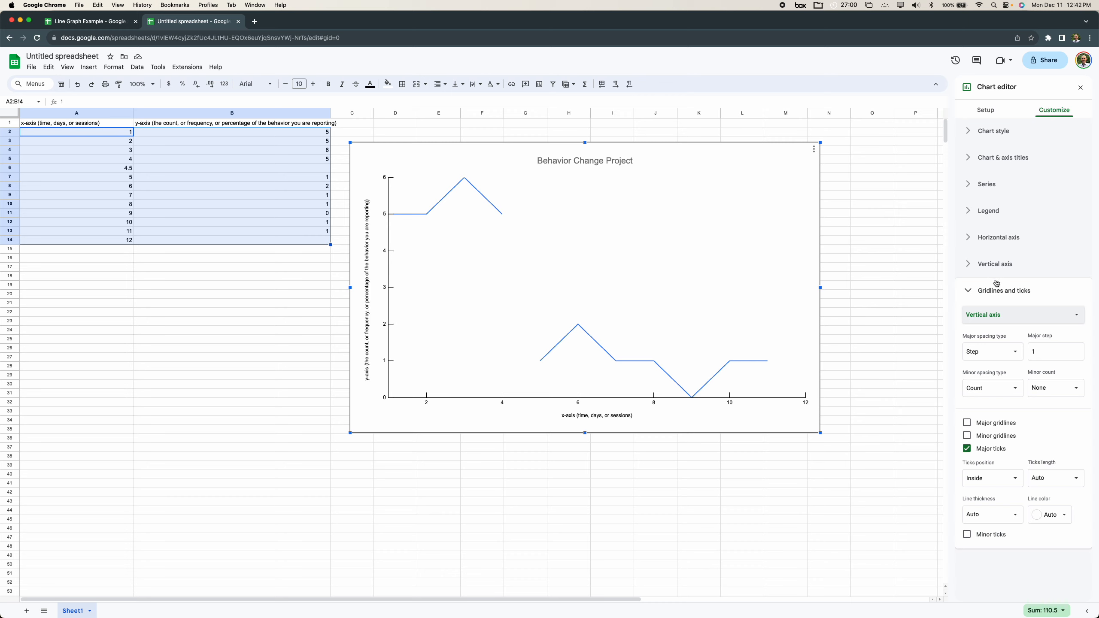
click(991, 262)
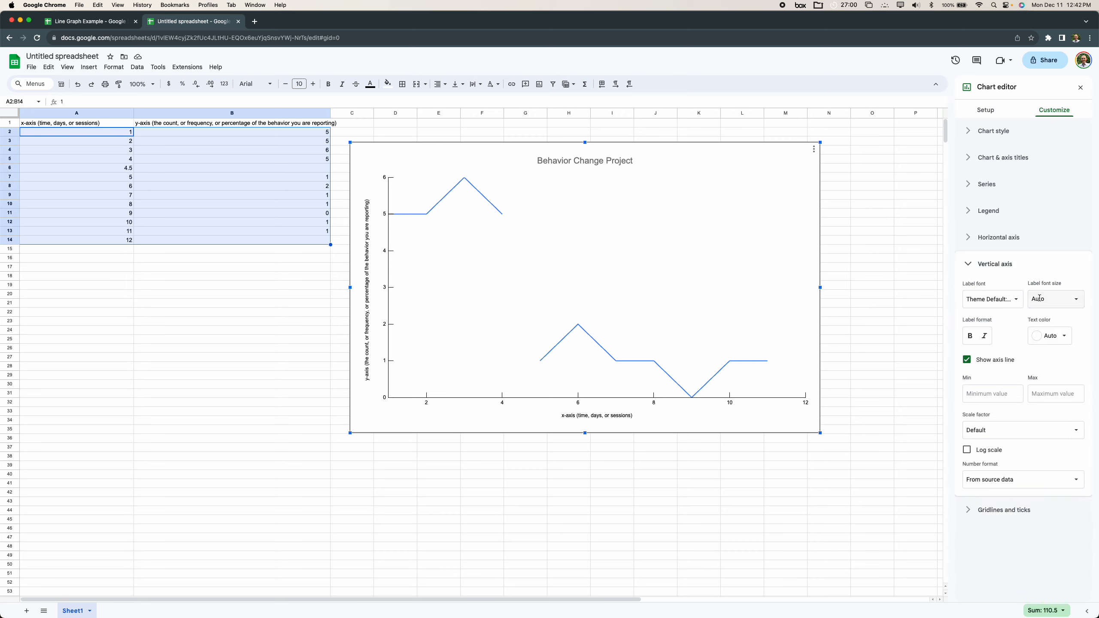
click(1048, 394)
text(7)
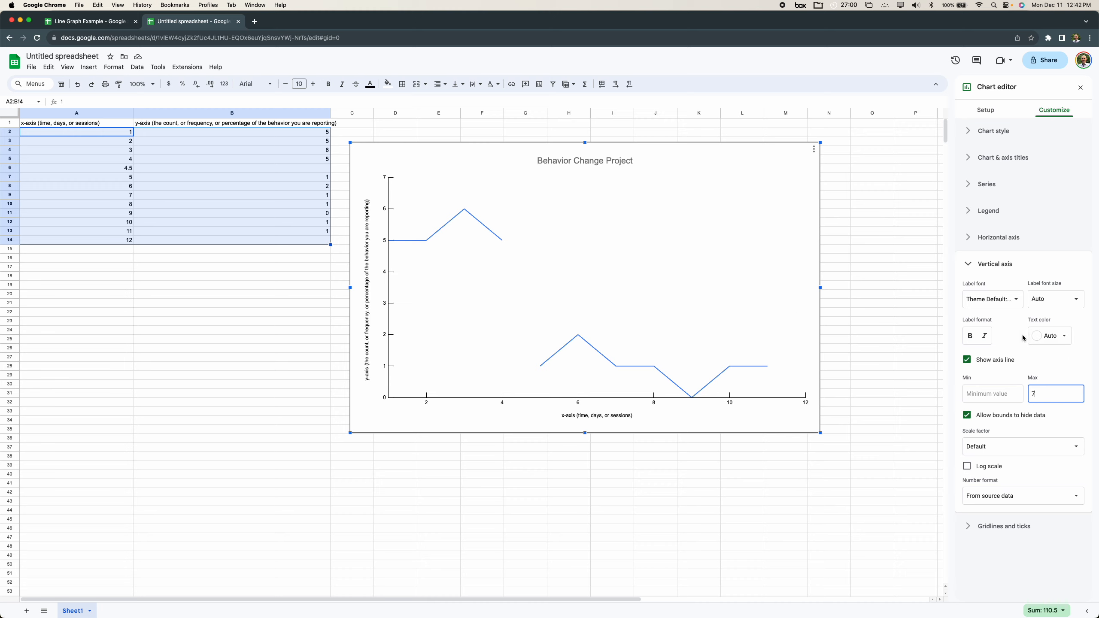
Change the data series' line color to black
click(986, 186)
click(1000, 264)
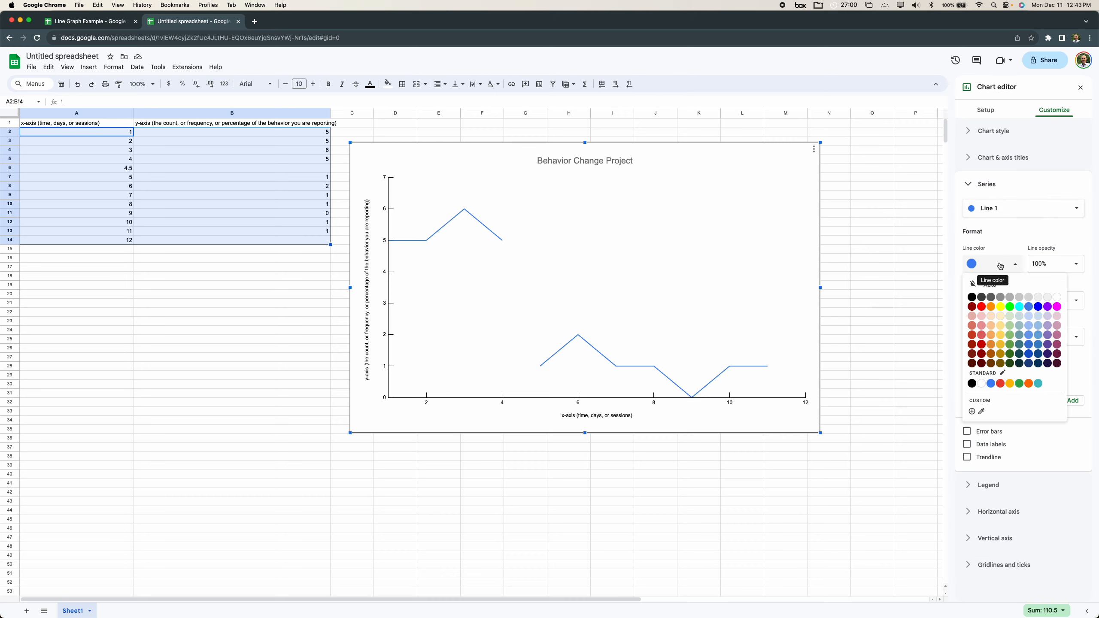
click(973, 297)
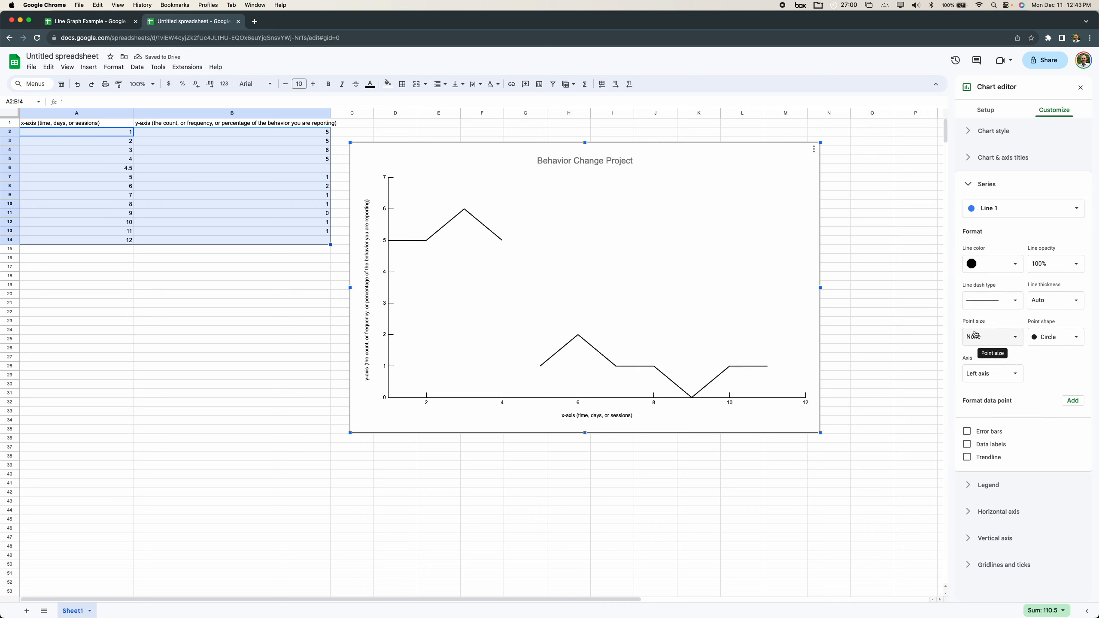
Set the series' point size to 7px and its line thickness to 2px
click(1014, 338)
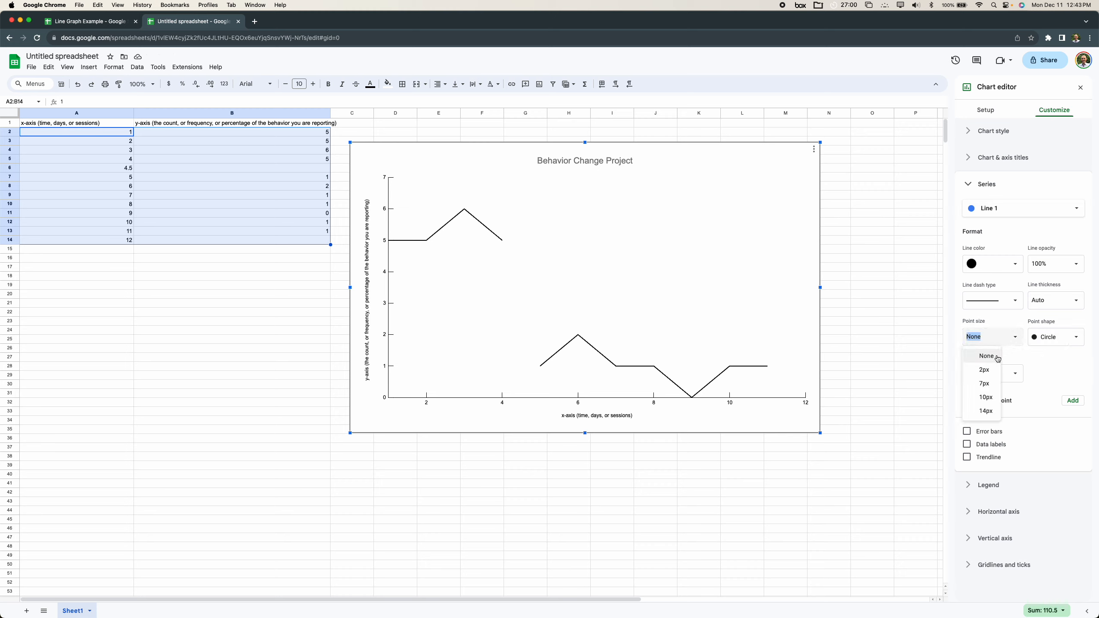
click(991, 382)
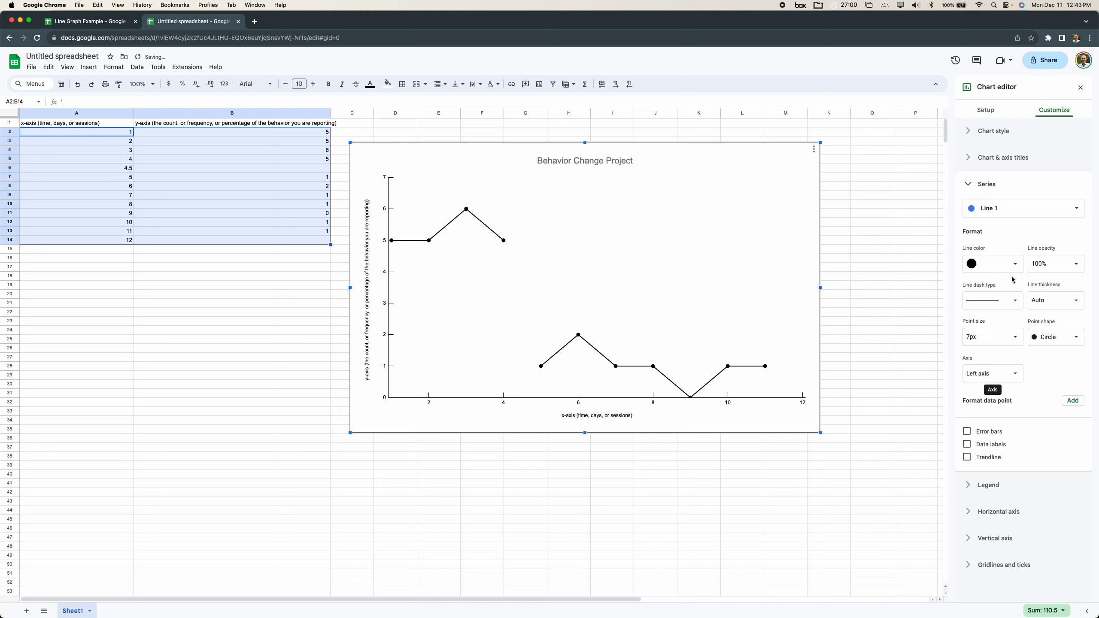
click(1058, 300)
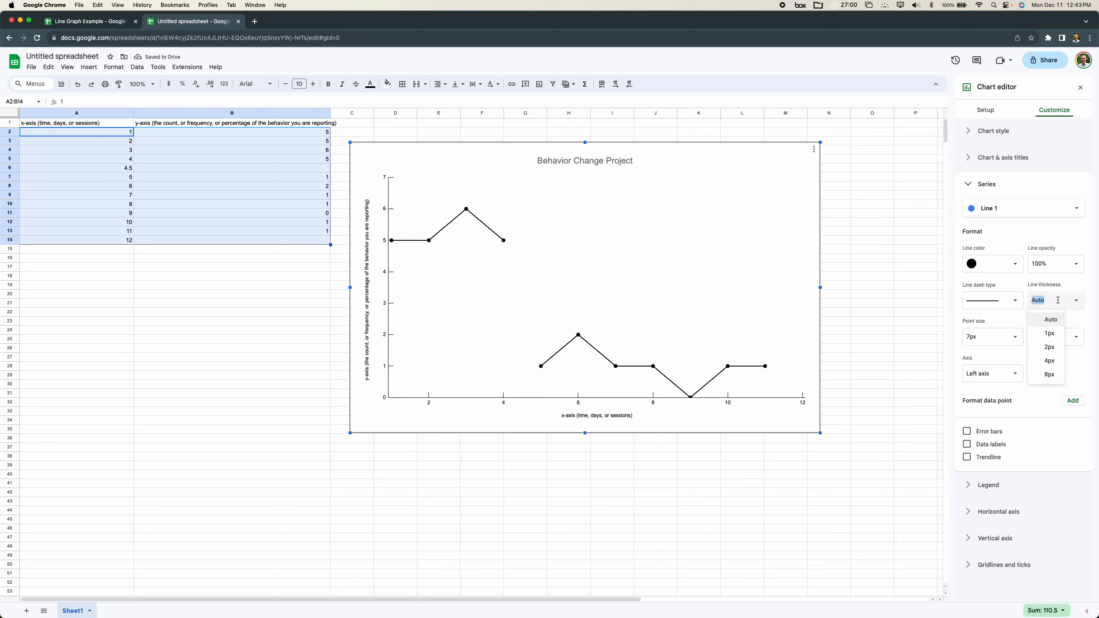
click(1050, 347)
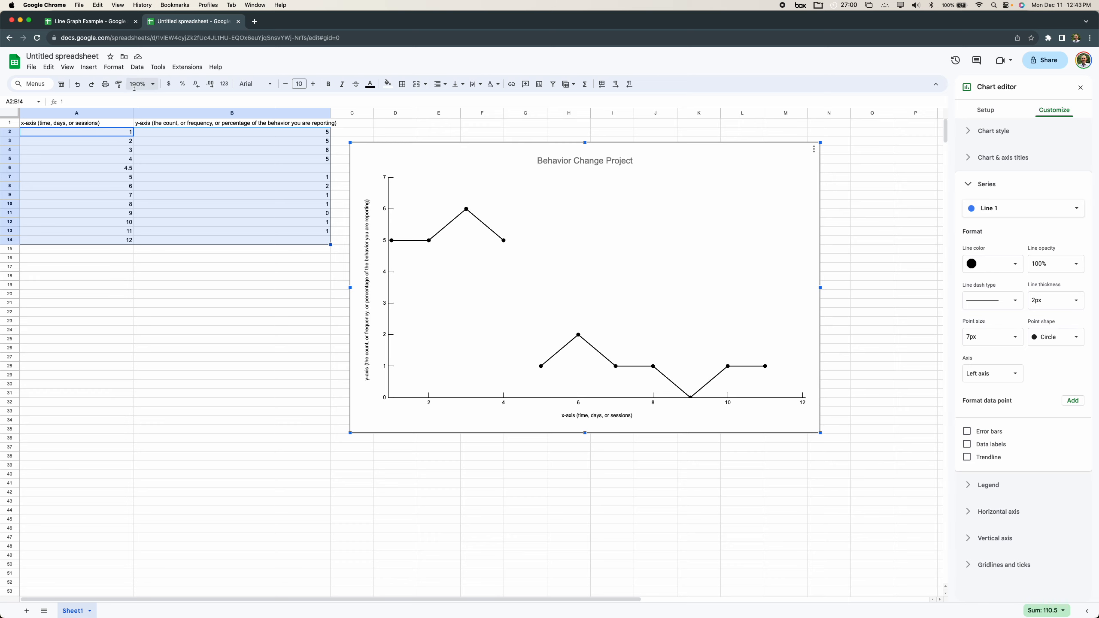
Insert a drawing containing a text box that reads "Baseline"
click(88, 67)
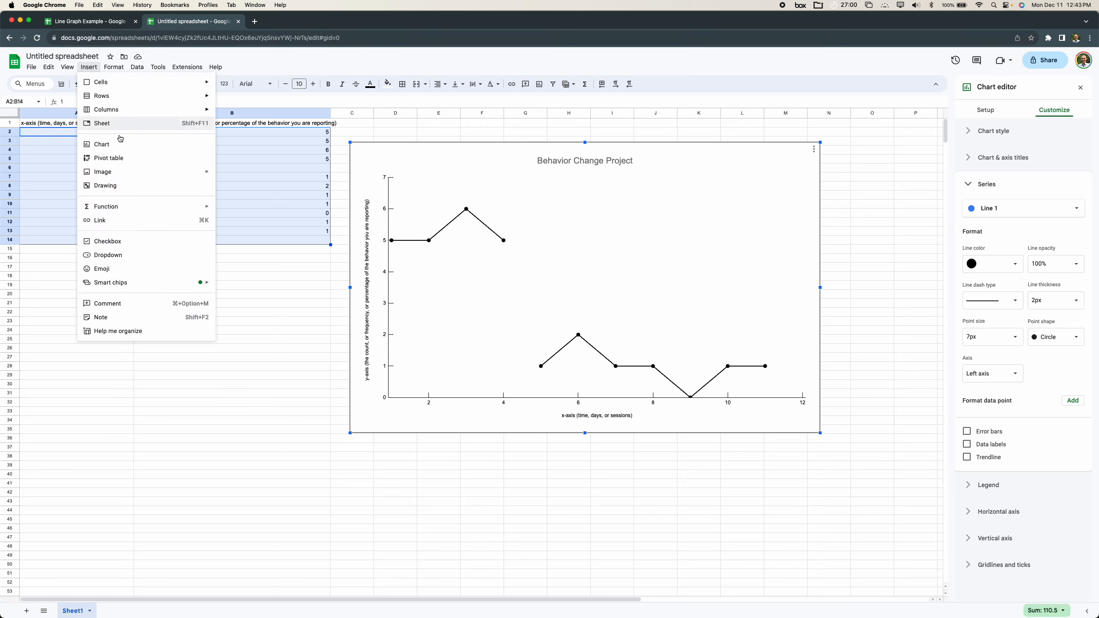
click(141, 188)
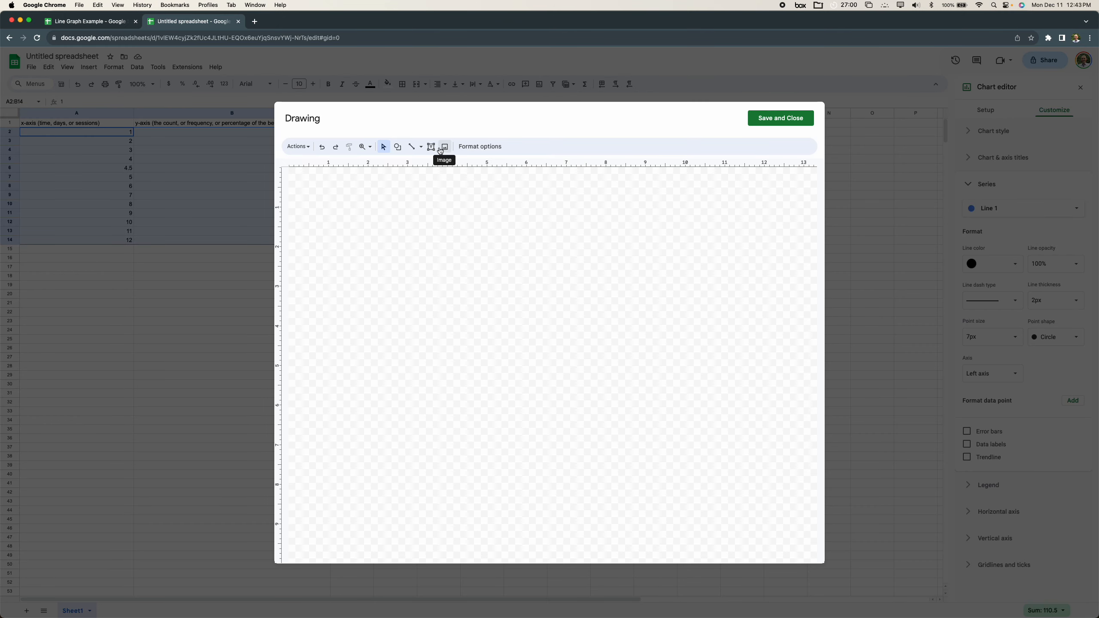
click(431, 147)
drag(406, 216, 571, 294)
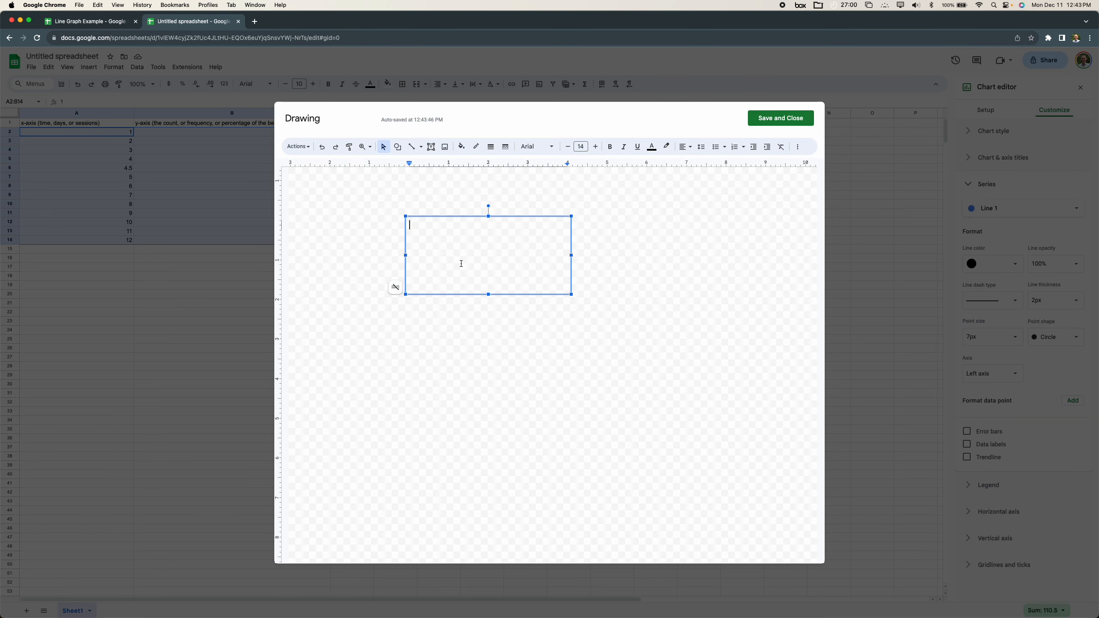
text(Baseline)
click(771, 121)
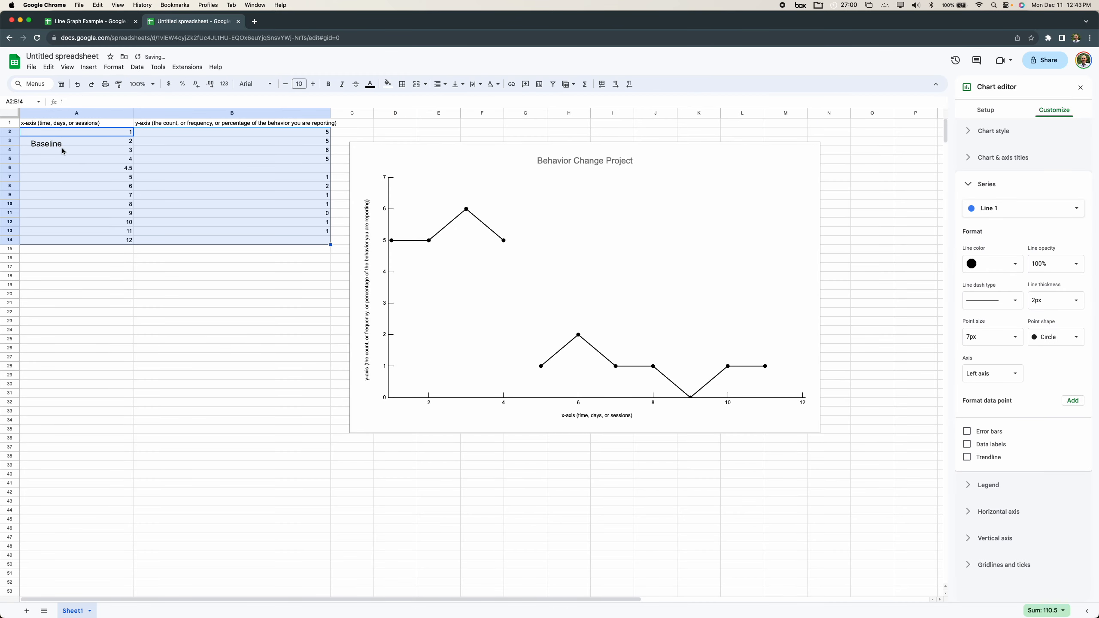
Enlarge the "Baseline" drawing slightly and place it on the chart above the first data segment
click(44, 143)
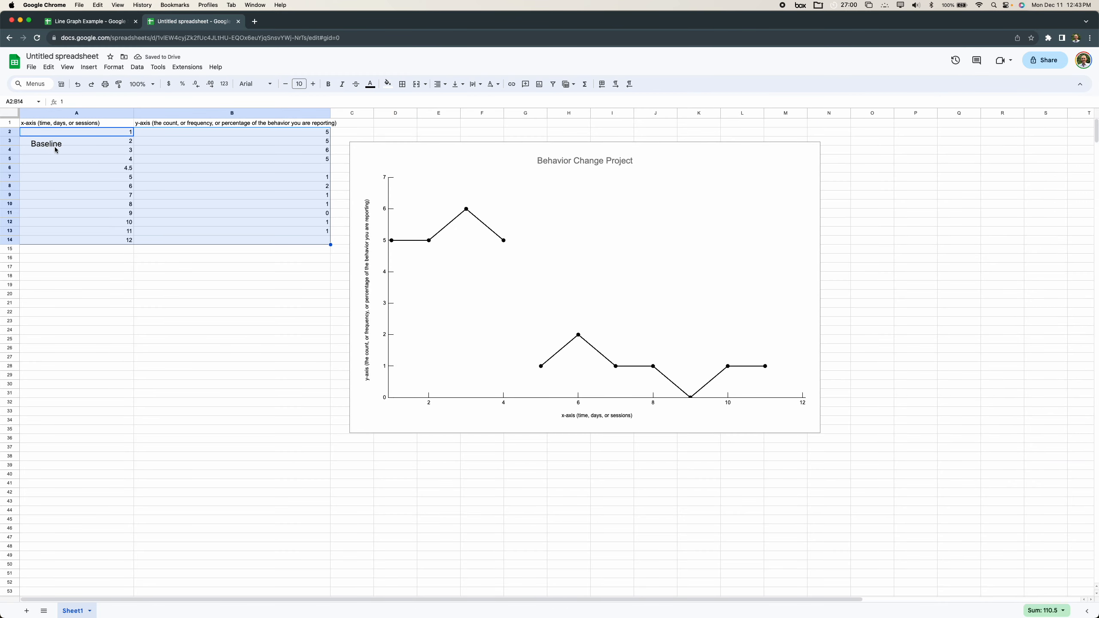
click(55, 149)
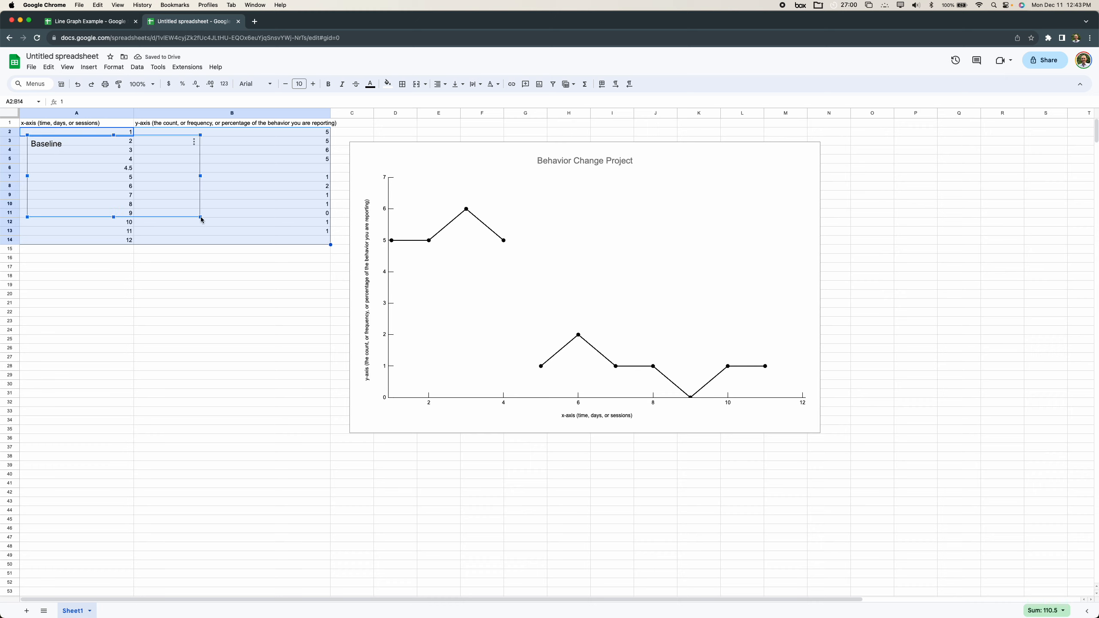
mouse_move(204, 221)
mouse_down()
mouse_move(110, 180)
mouse_move(227, 230)
mouse_up()
mouse_move(225, 175)
mouse_down()
mouse_move(613, 196)
mouse_move(630, 209)
mouse_up()
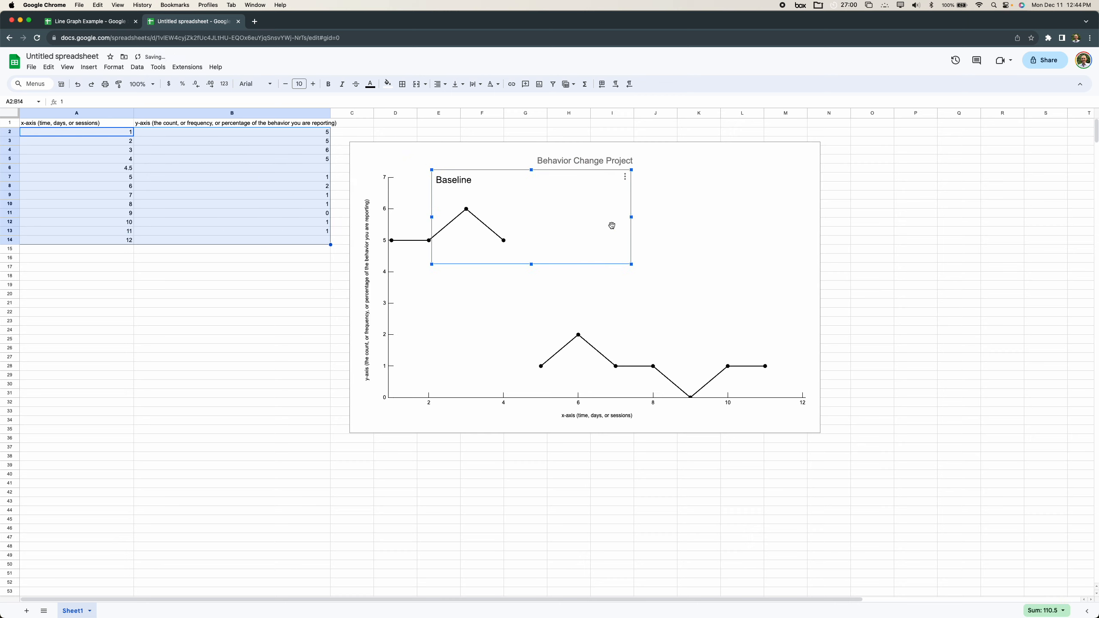
click(636, 254)
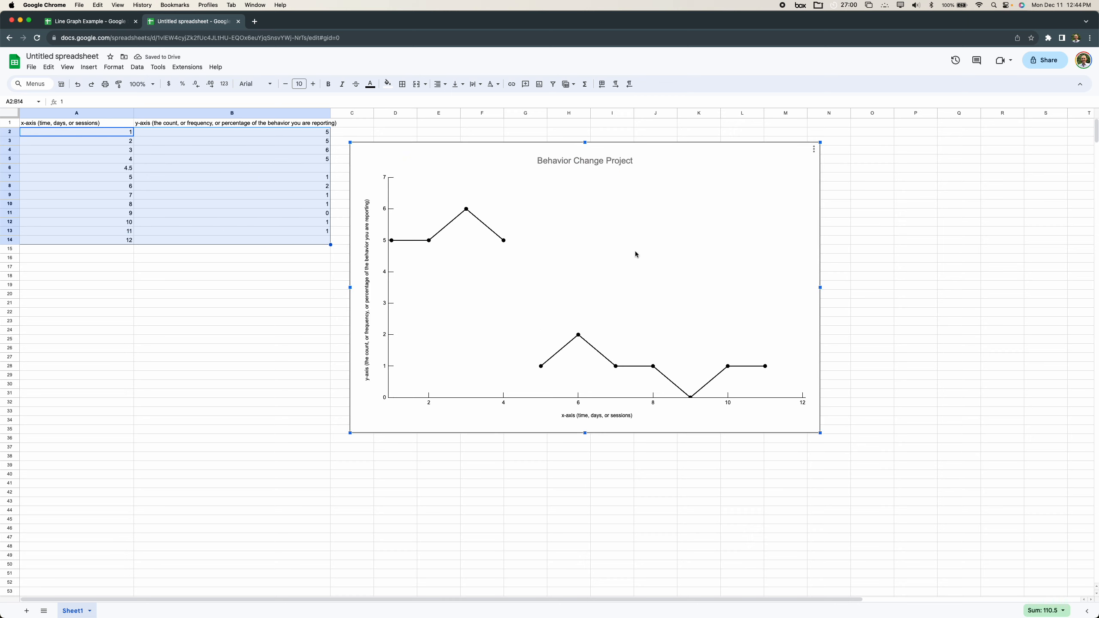
click(259, 333)
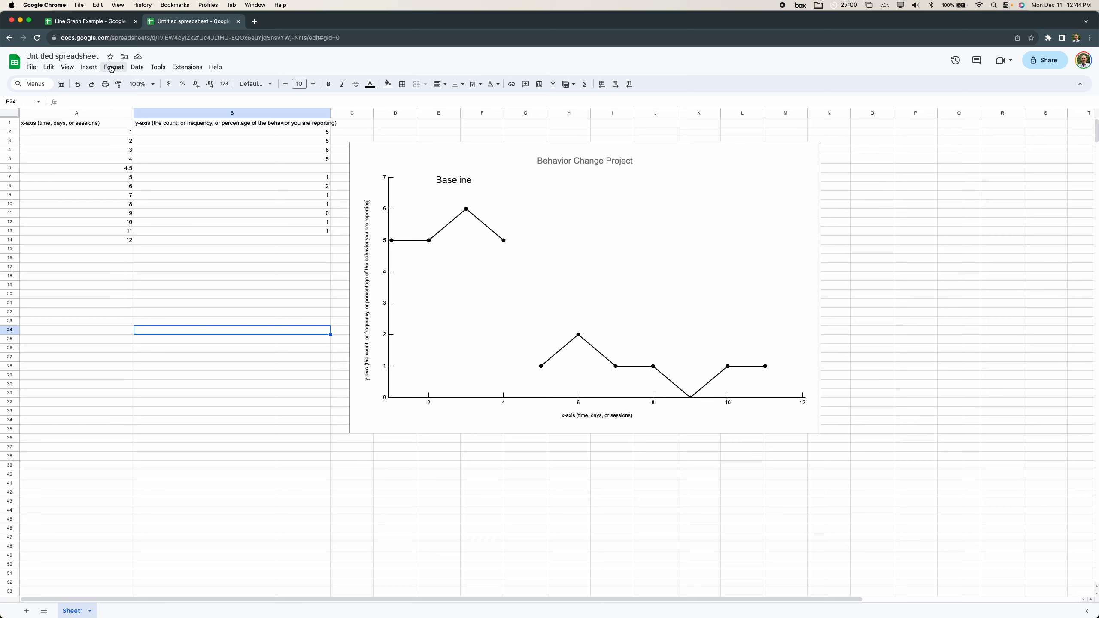
Insert a drawing with the text "Intervention" and place it on the chart above the second data segment, level with "Baseline"
click(94, 68)
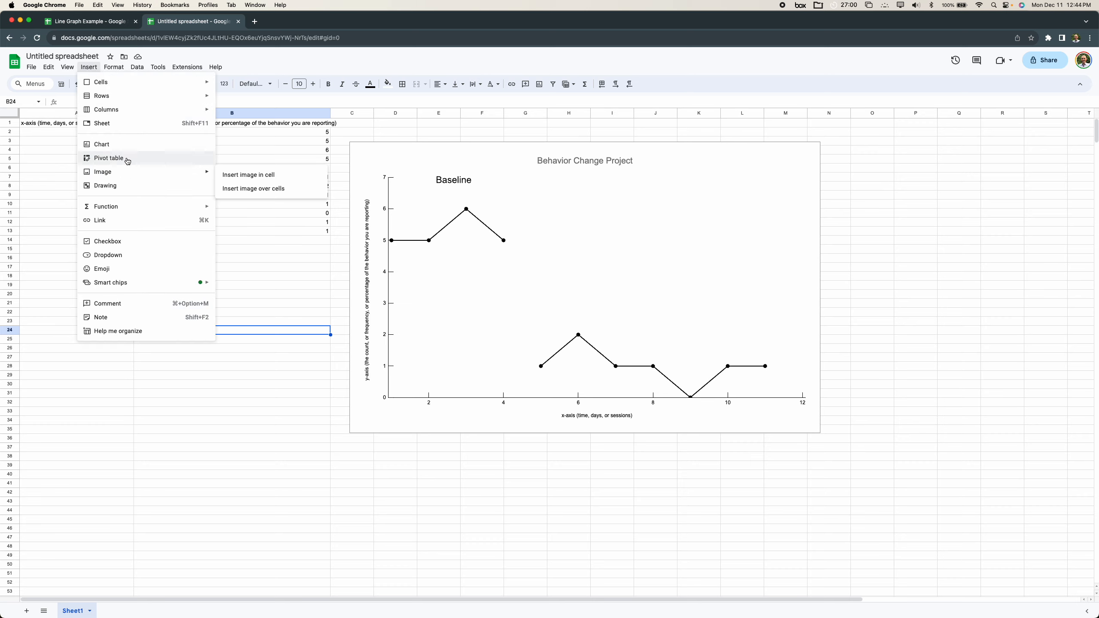
click(128, 186)
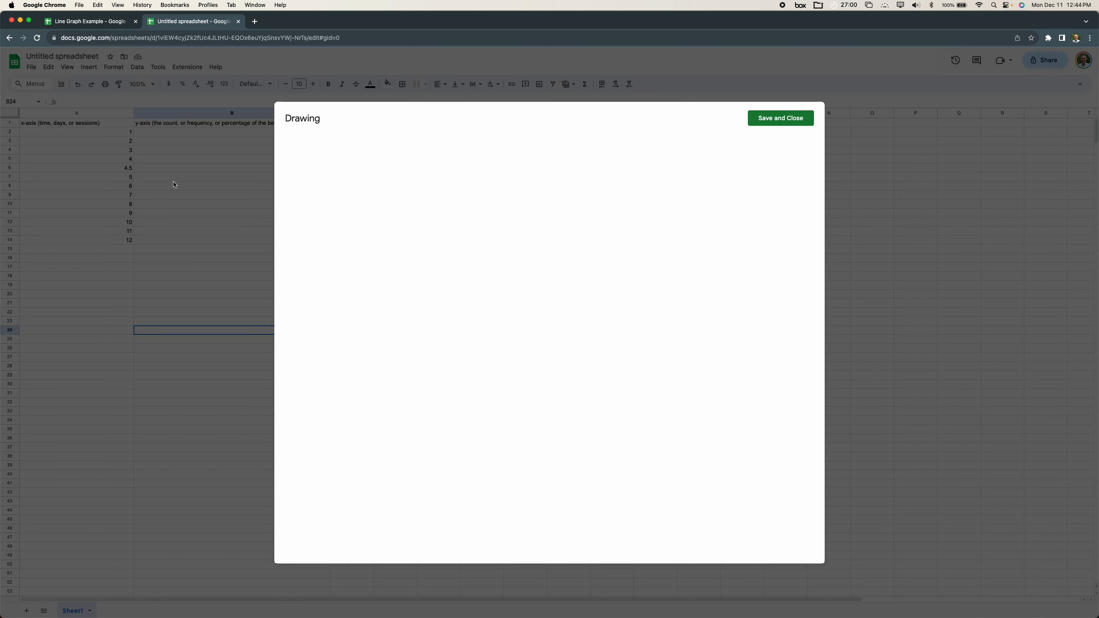
click(431, 146)
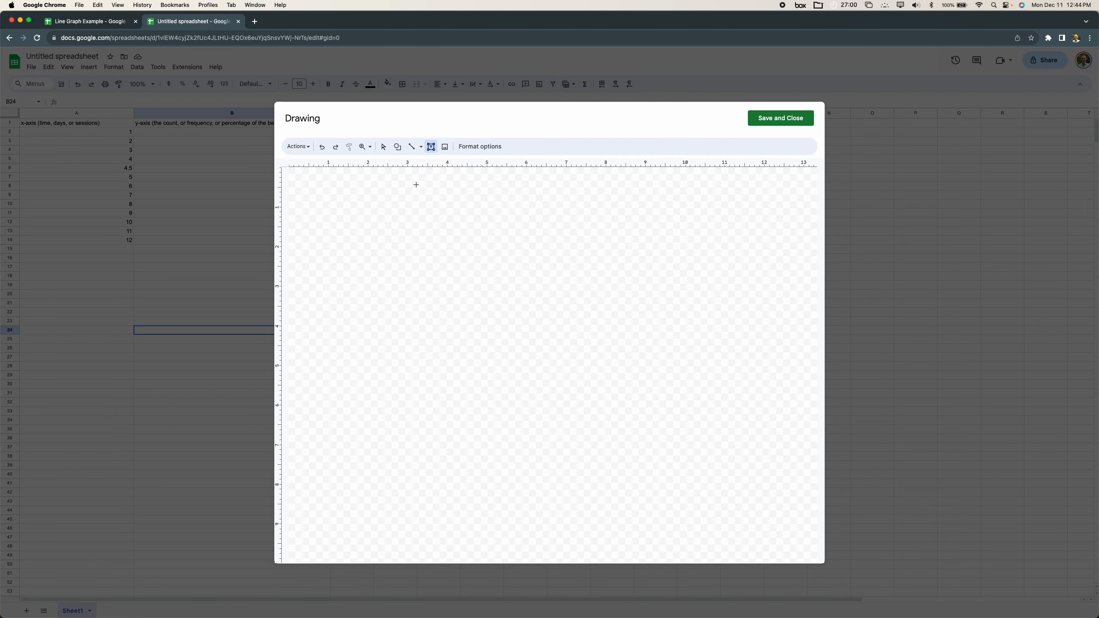
drag(402, 208, 511, 257)
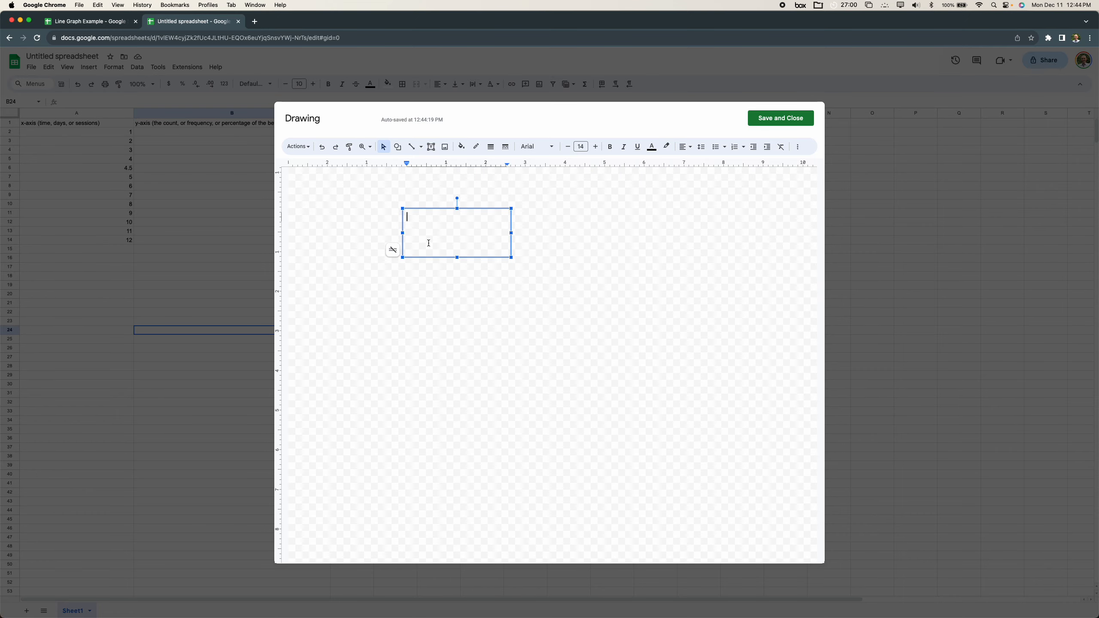
text(Intervention)
click(441, 264)
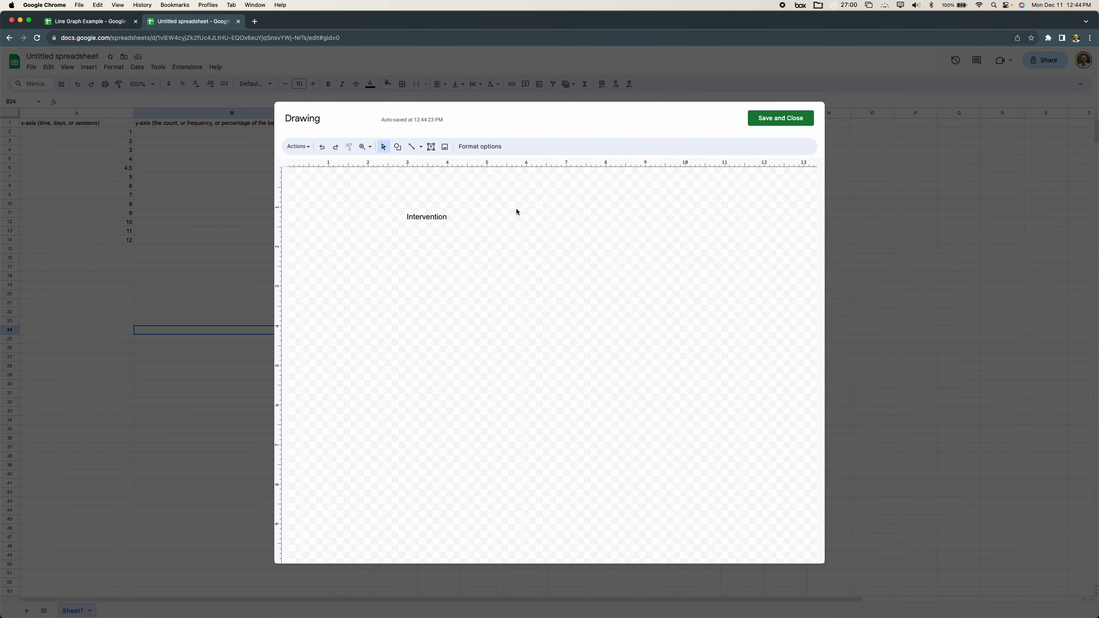
click(781, 118)
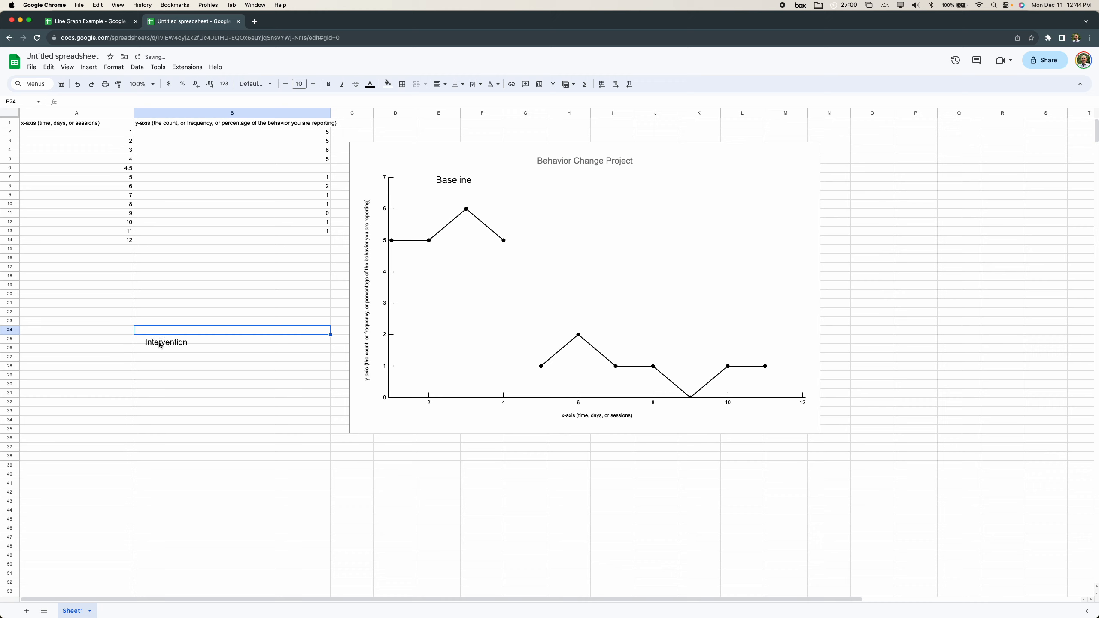
click(174, 344)
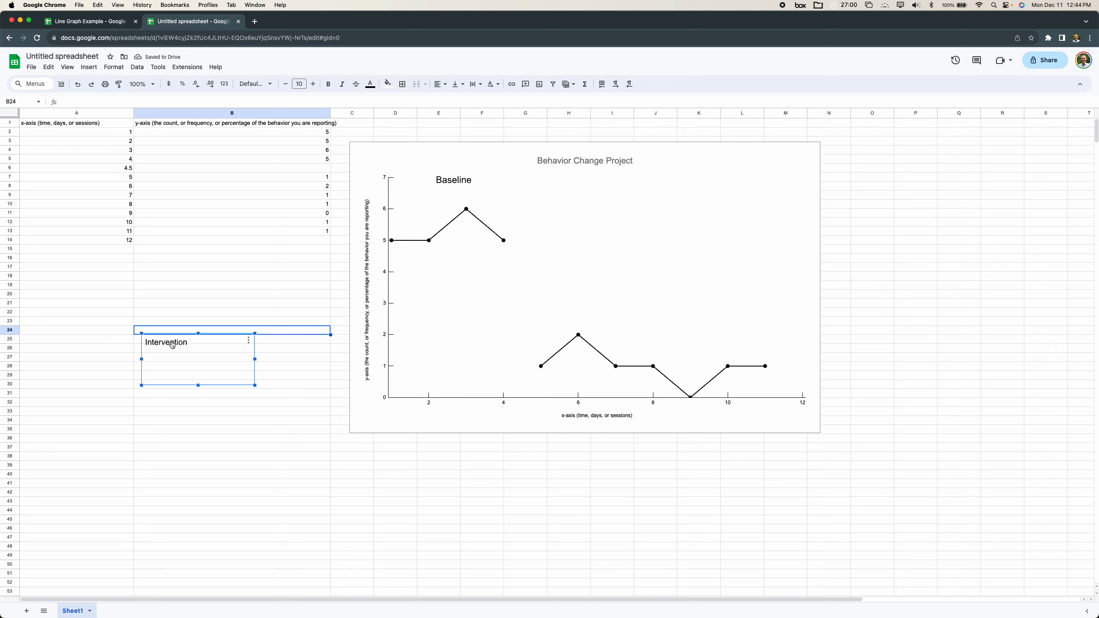
mouse_move(174, 344)
mouse_down()
mouse_move(462, 229)
mouse_move(708, 188)
mouse_move(659, 180)
mouse_up()
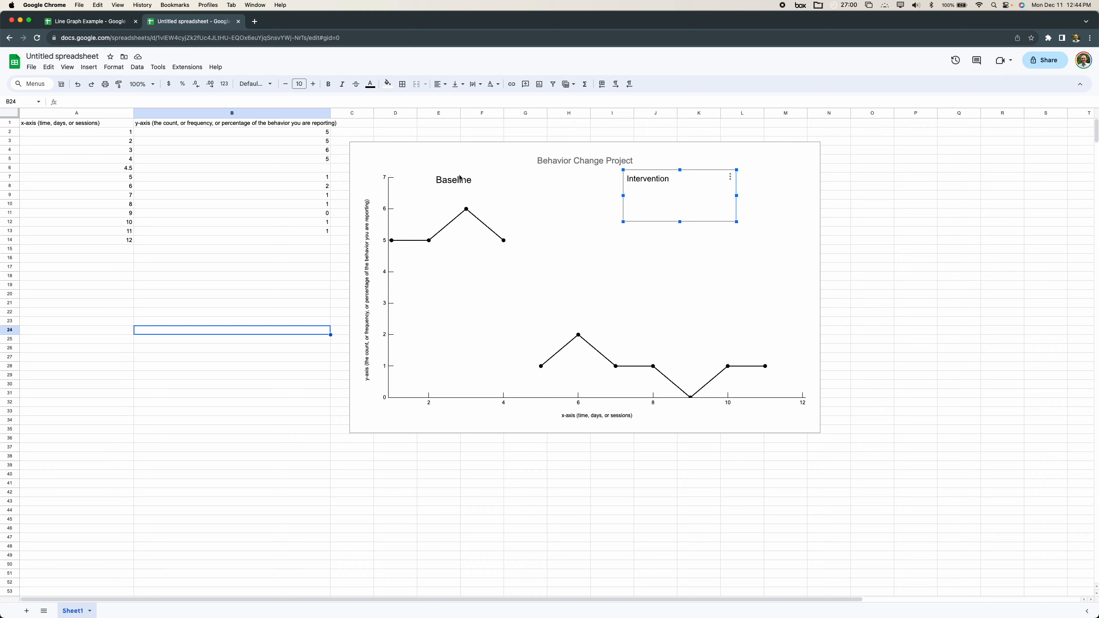
Insert a drawing of a long, vertical straight line to serve as the phase change line
click(114, 67)
mouse_move(89, 67)
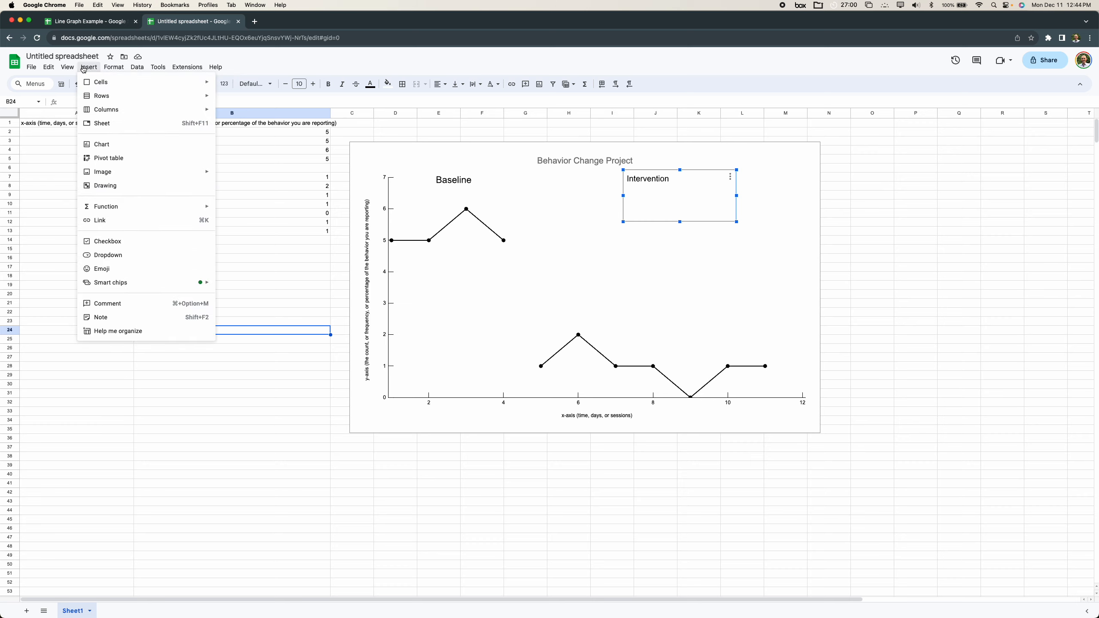
click(114, 186)
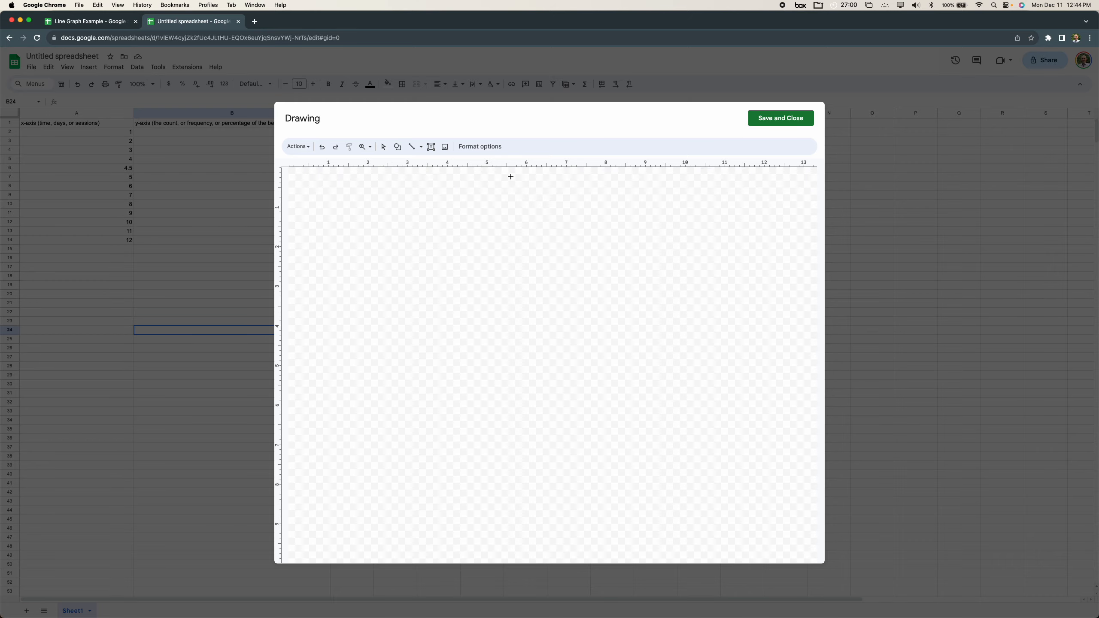
drag(512, 171, 512, 432)
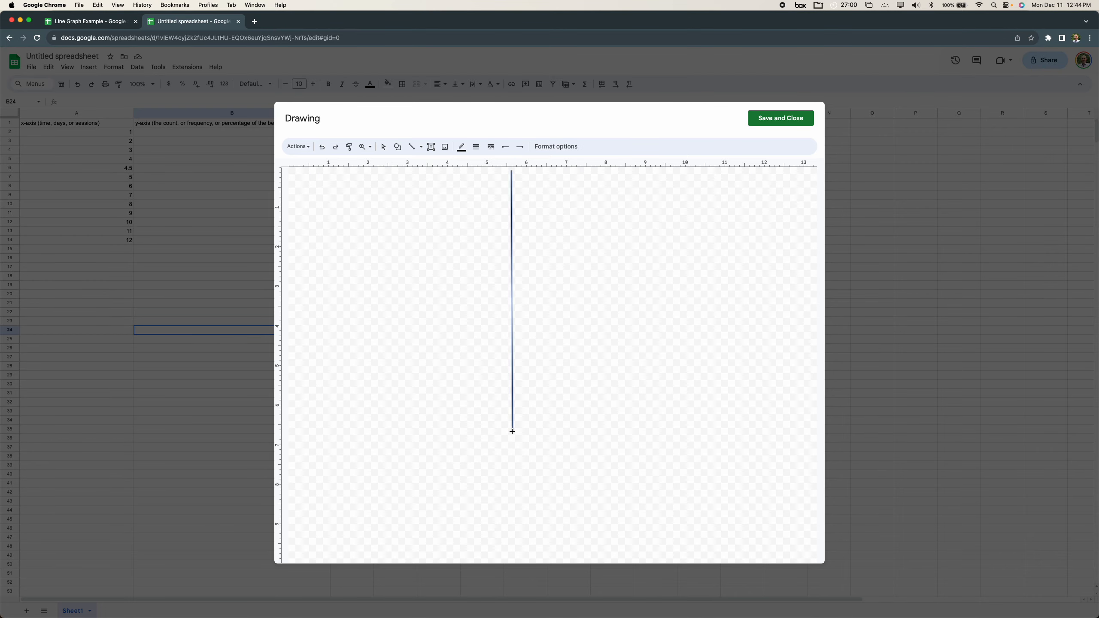
click(763, 122)
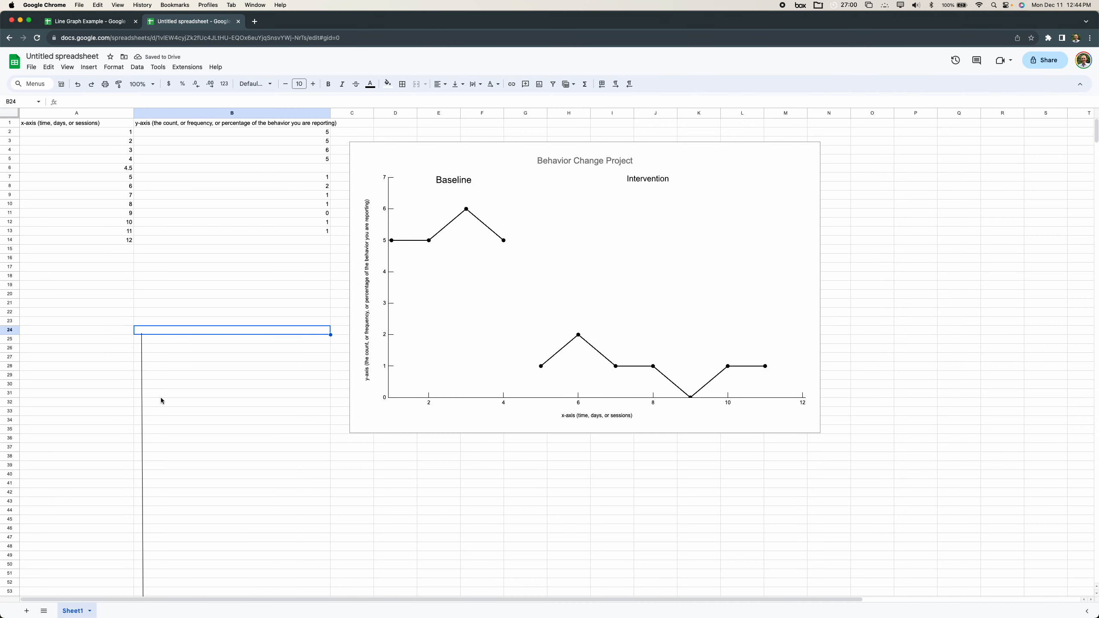
Move the vertical line onto the chart between the baseline and intervention data, between 4 and 6 on the horizontal axis
click(142, 403)
mouse_move(142, 403)
mouse_down()
mouse_move(549, 197)
mouse_move(528, 211)
mouse_up()
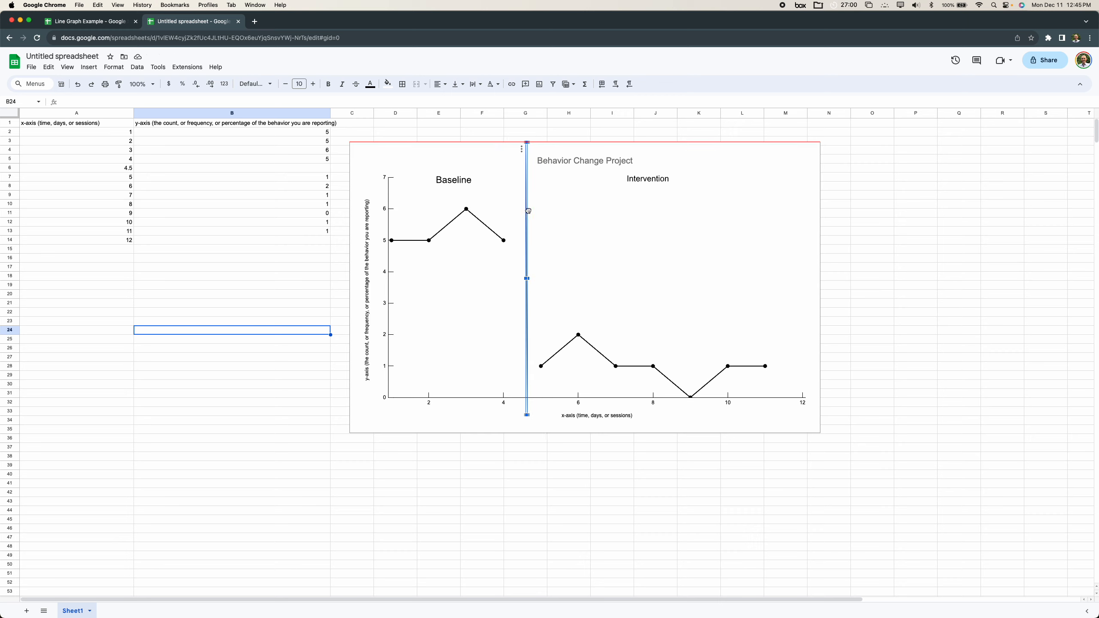
click(943, 243)
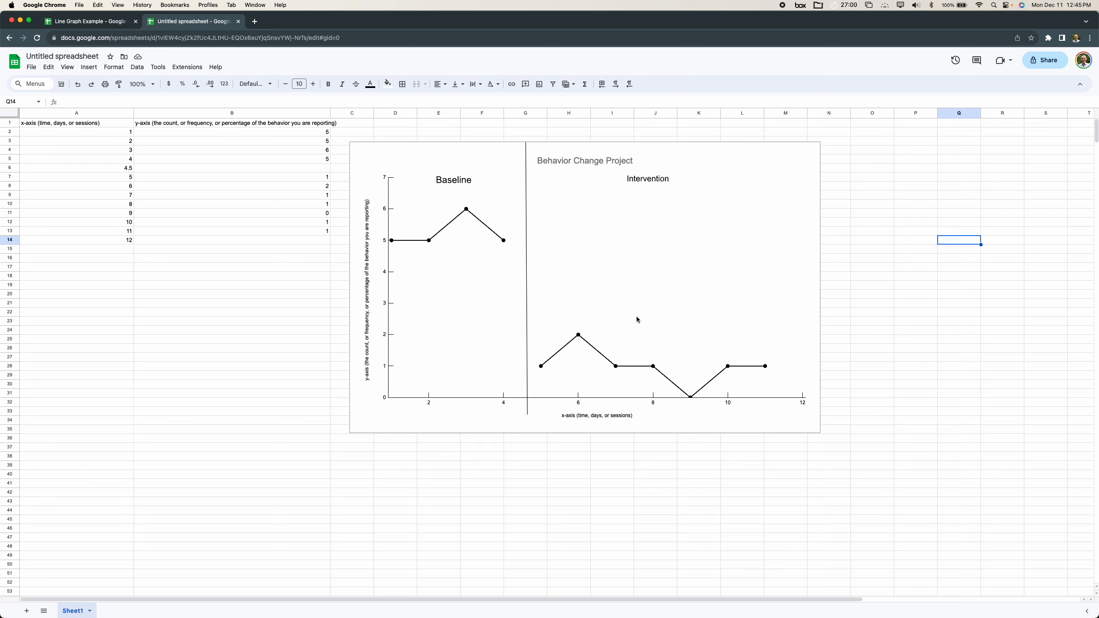
Set the major step of the chart's horizontal axis to 1 in its gridlines and ticks settings
click(649, 309)
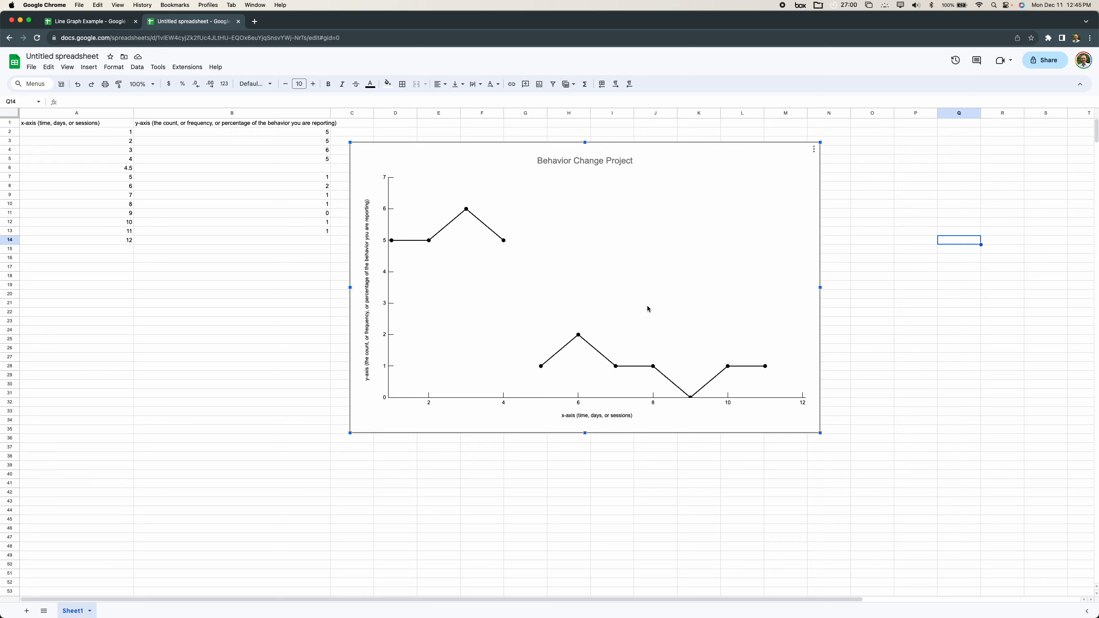
double_click(684, 240)
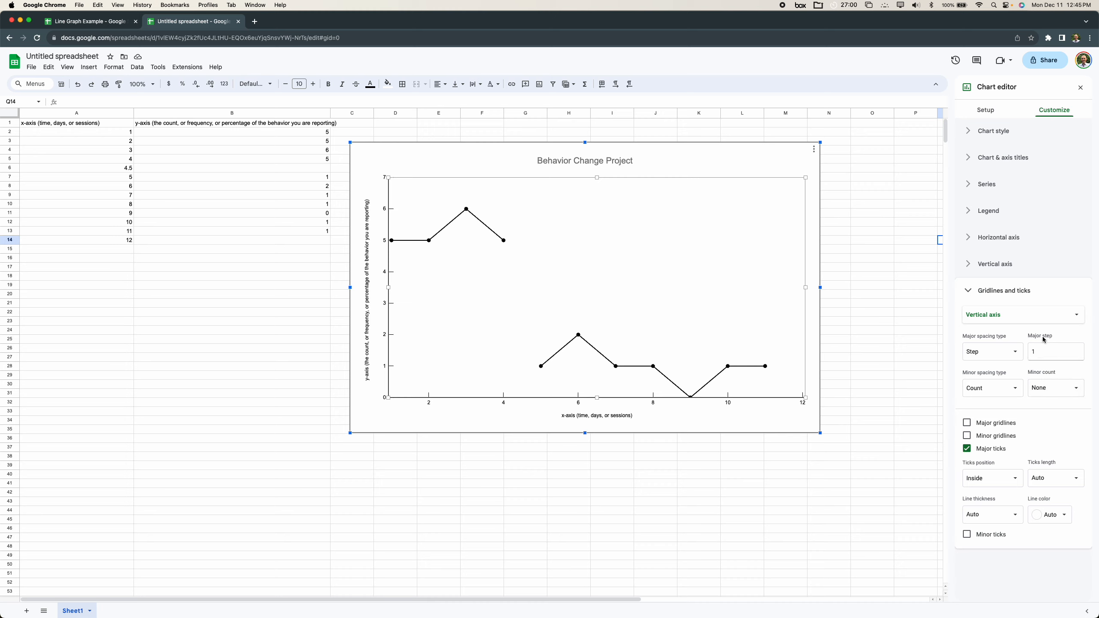
click(1038, 316)
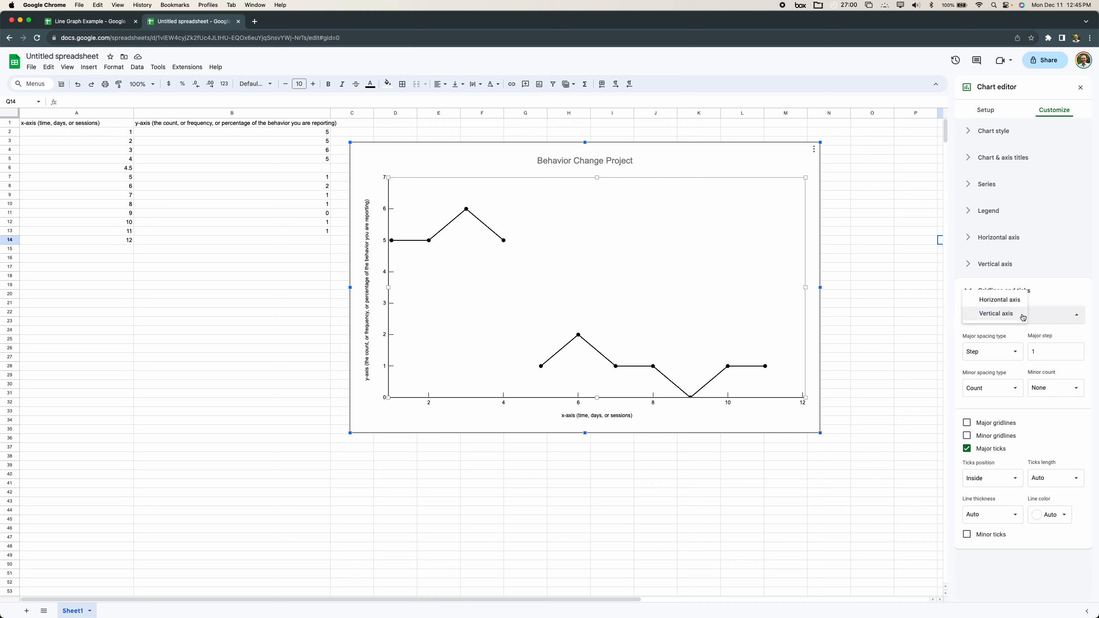
click(1018, 304)
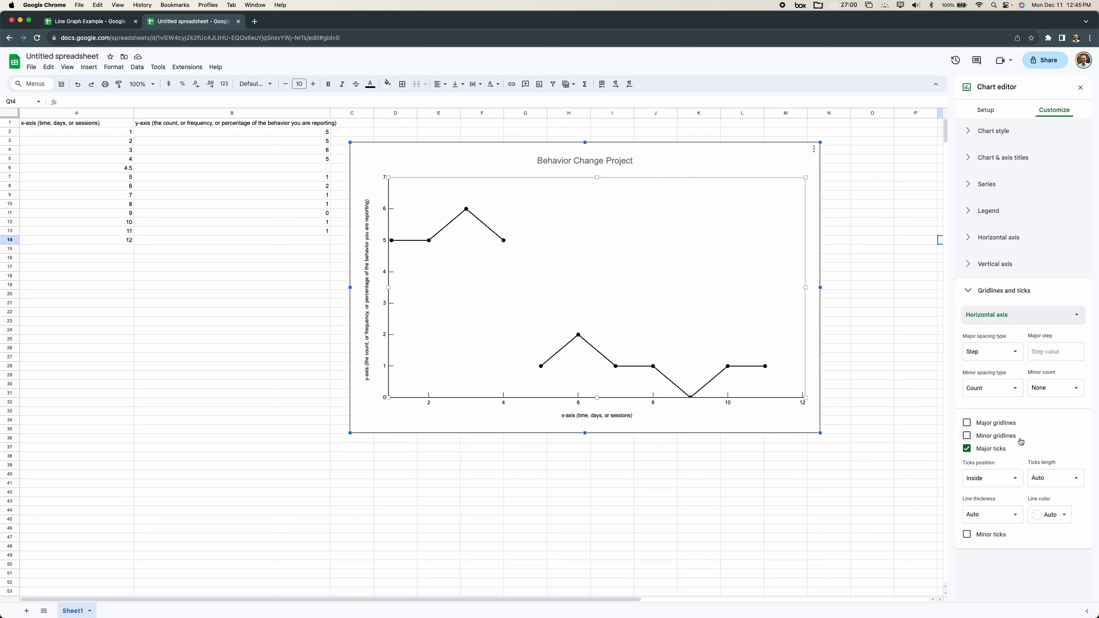
click(1052, 352)
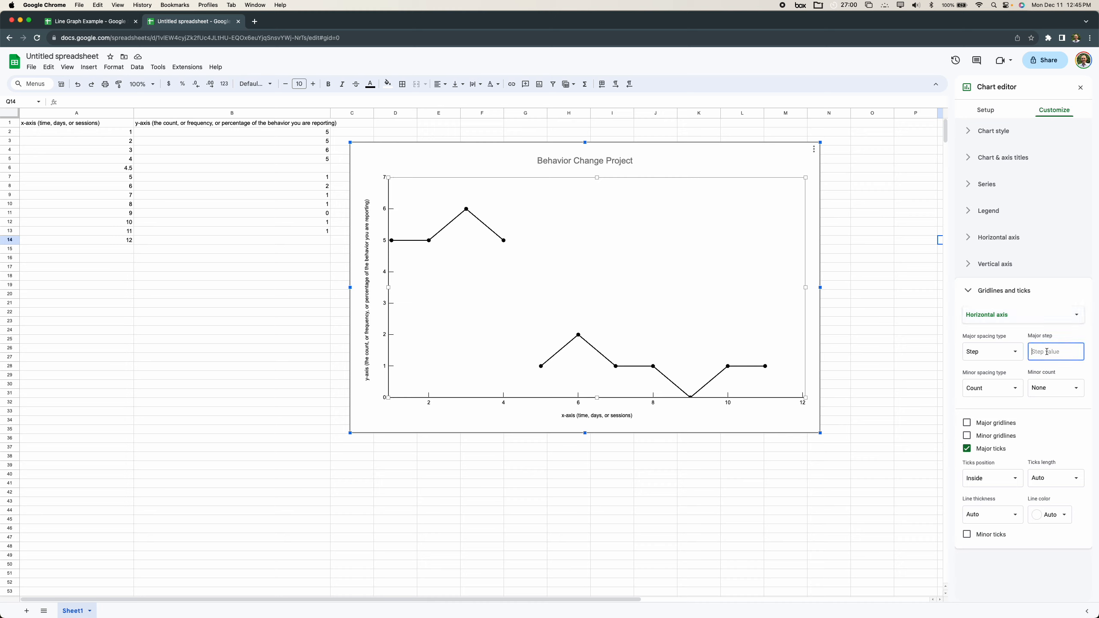
text(1)
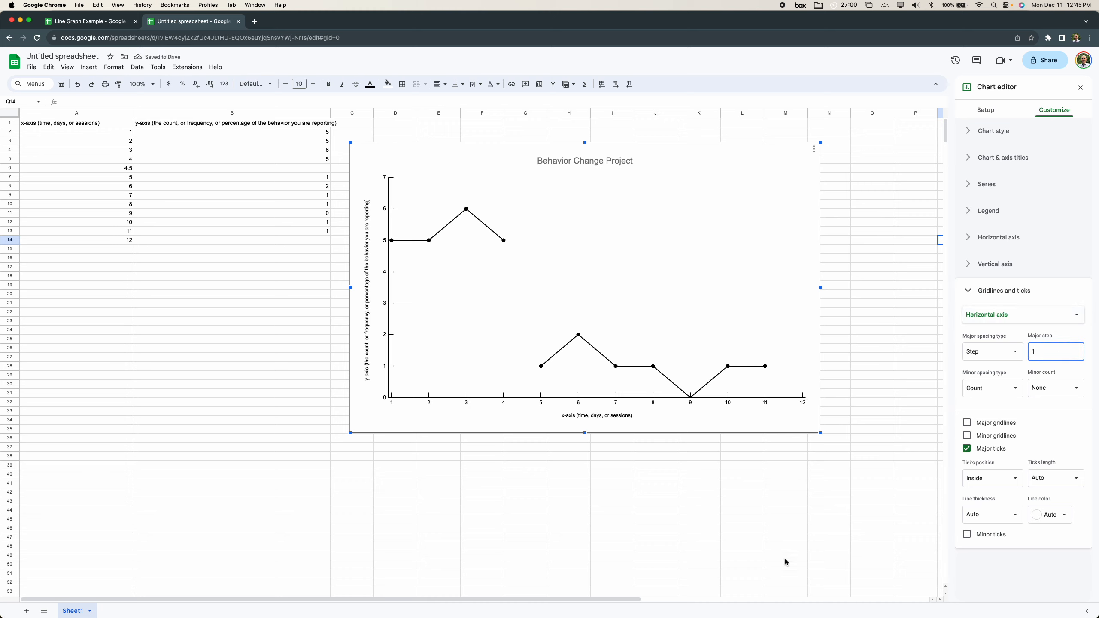
click(724, 494)
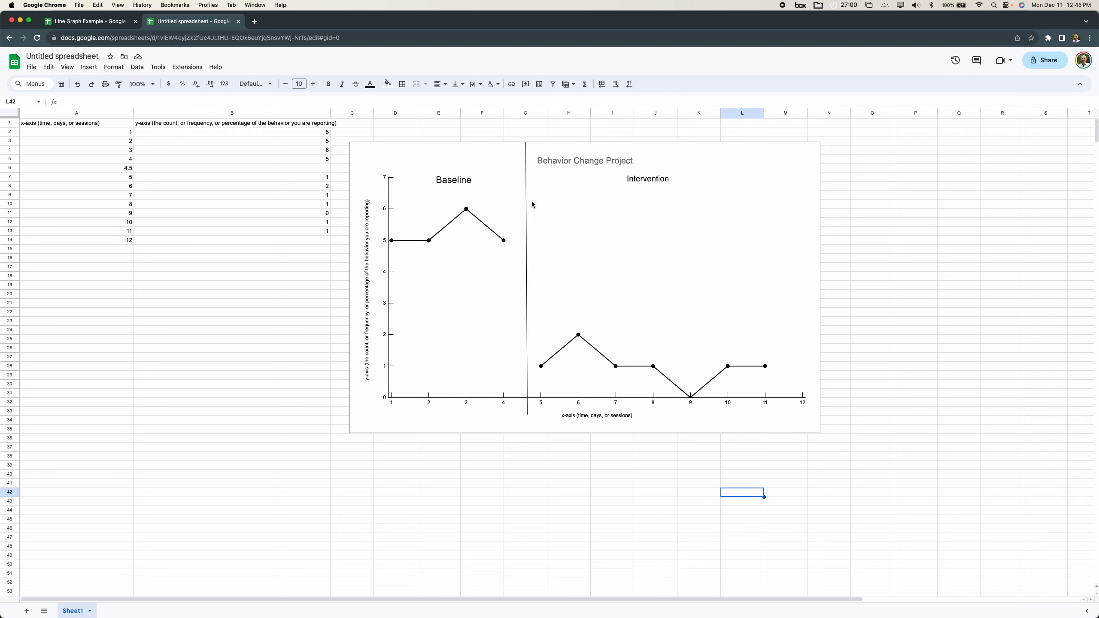
Lower the phase change line to start level with 7 on the vertical axis, and shorten its drawing to end at the horizontal axis
click(526, 191)
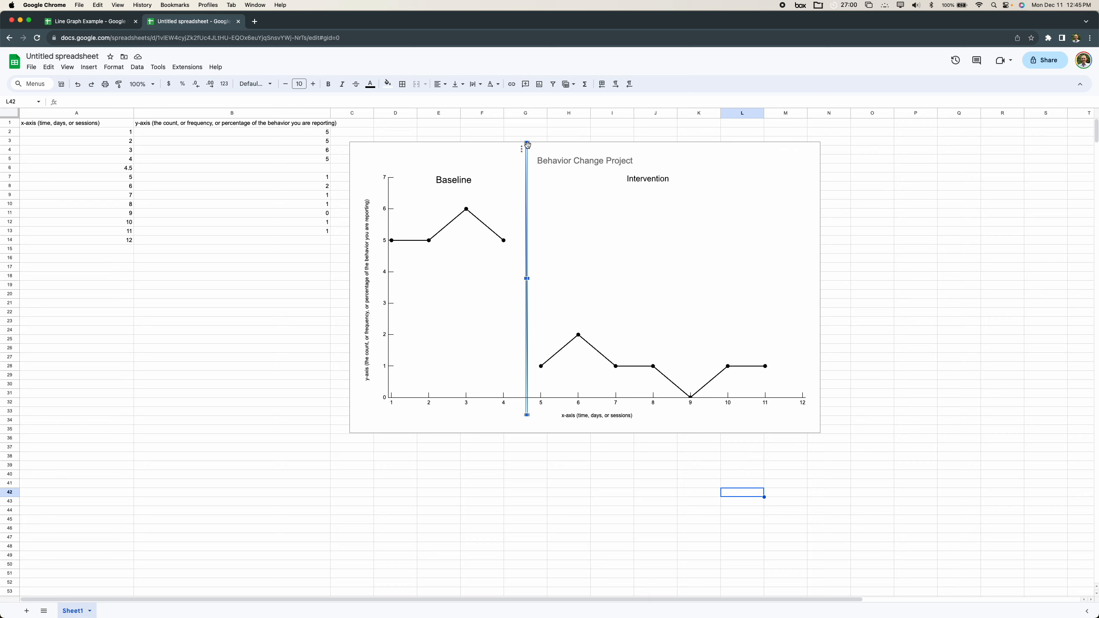
drag(528, 154, 528, 181)
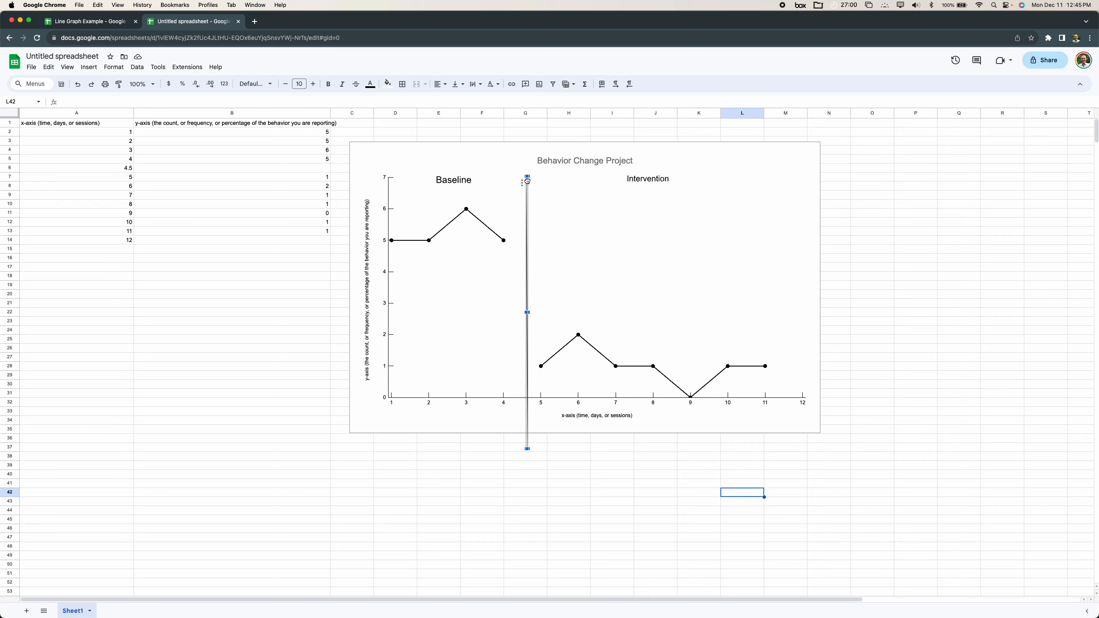
double_click(527, 192)
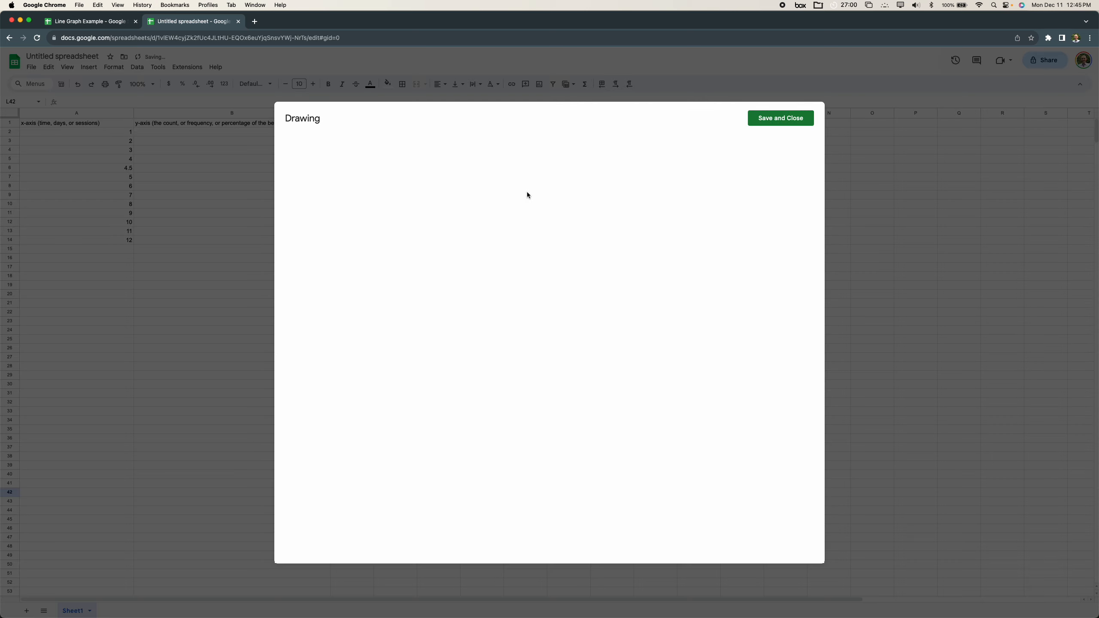
click(513, 429)
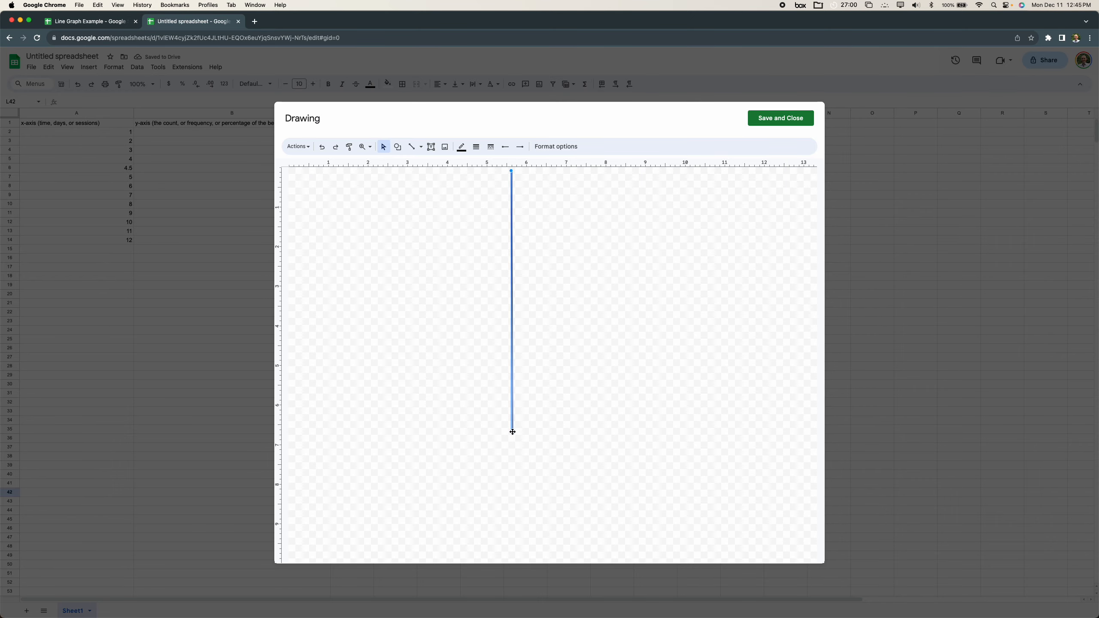
drag(510, 370, 512, 383)
click(763, 121)
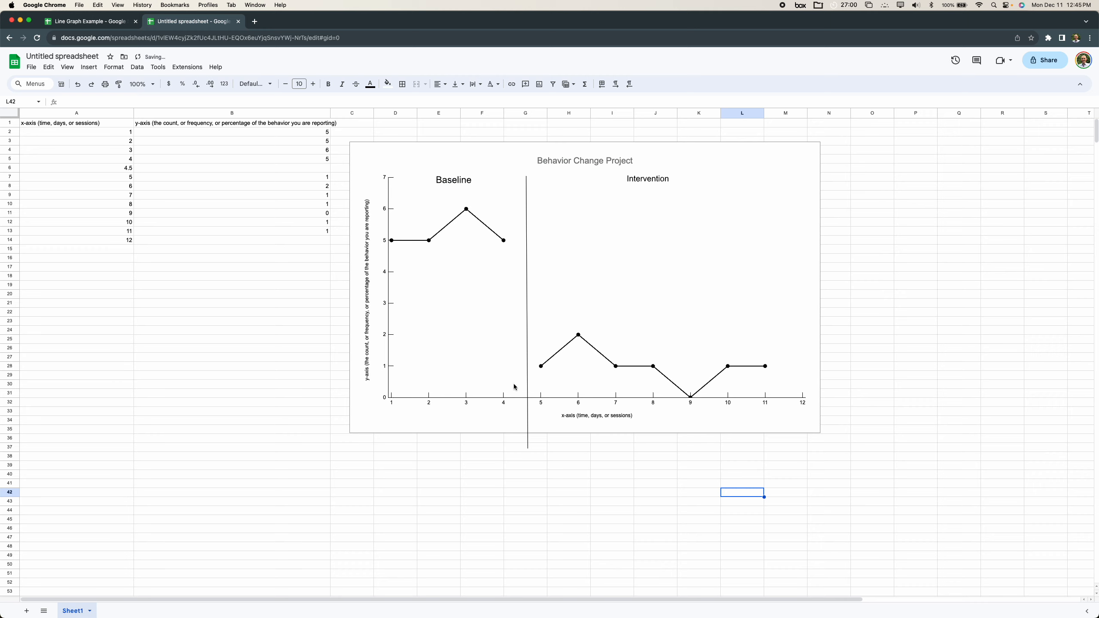
click(527, 334)
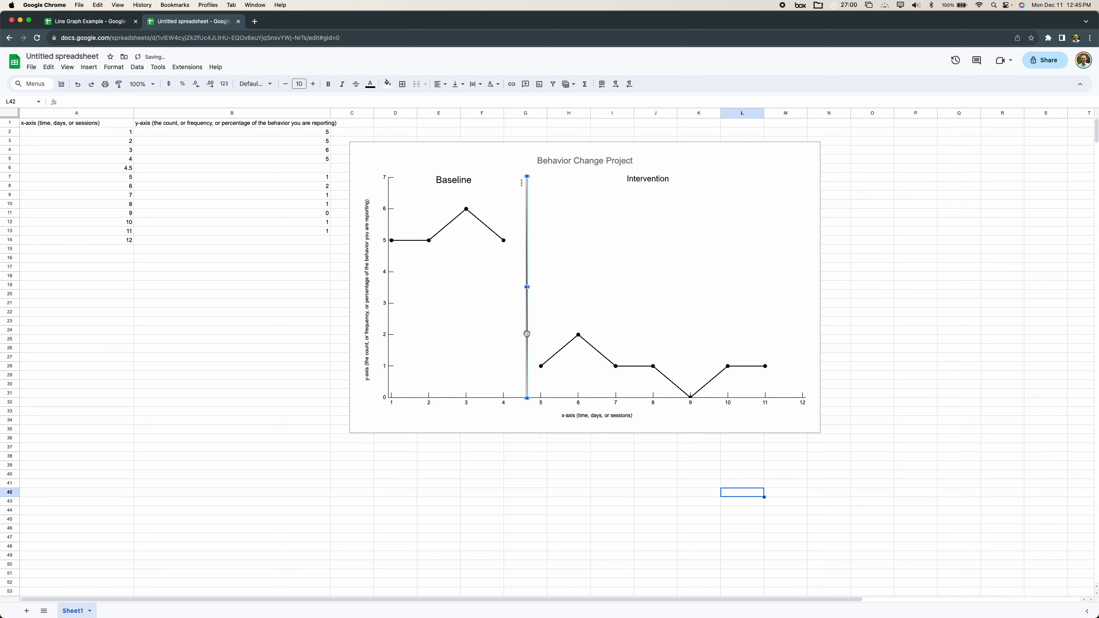
Deselect the line and capture a screenshot of the whole chart area, including the labels and phase change line
click(898, 287)
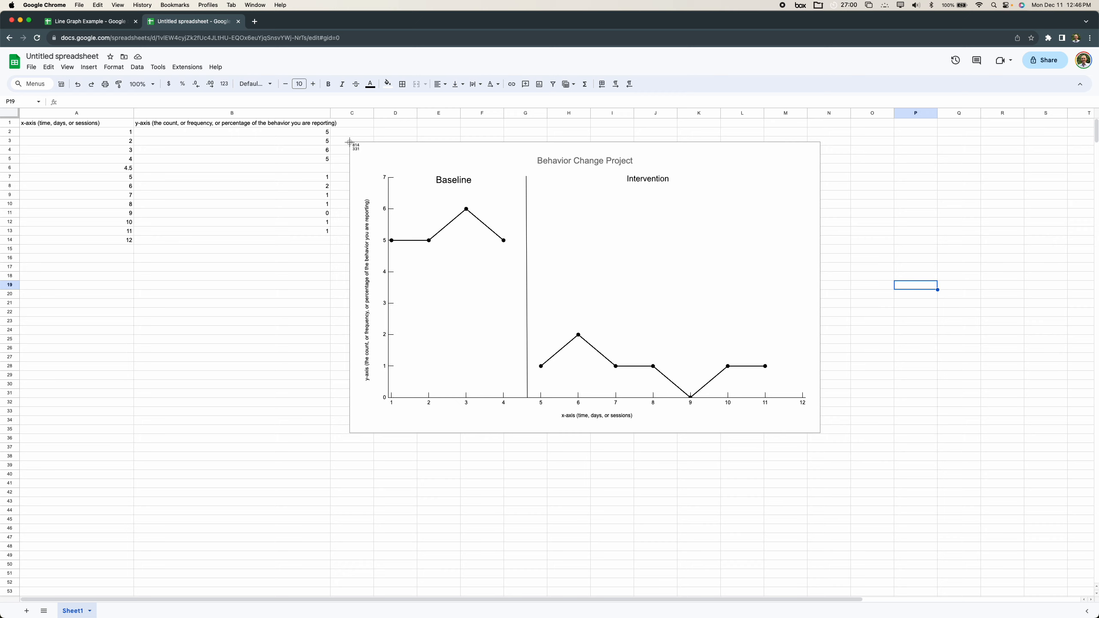
drag(349, 143, 822, 435)
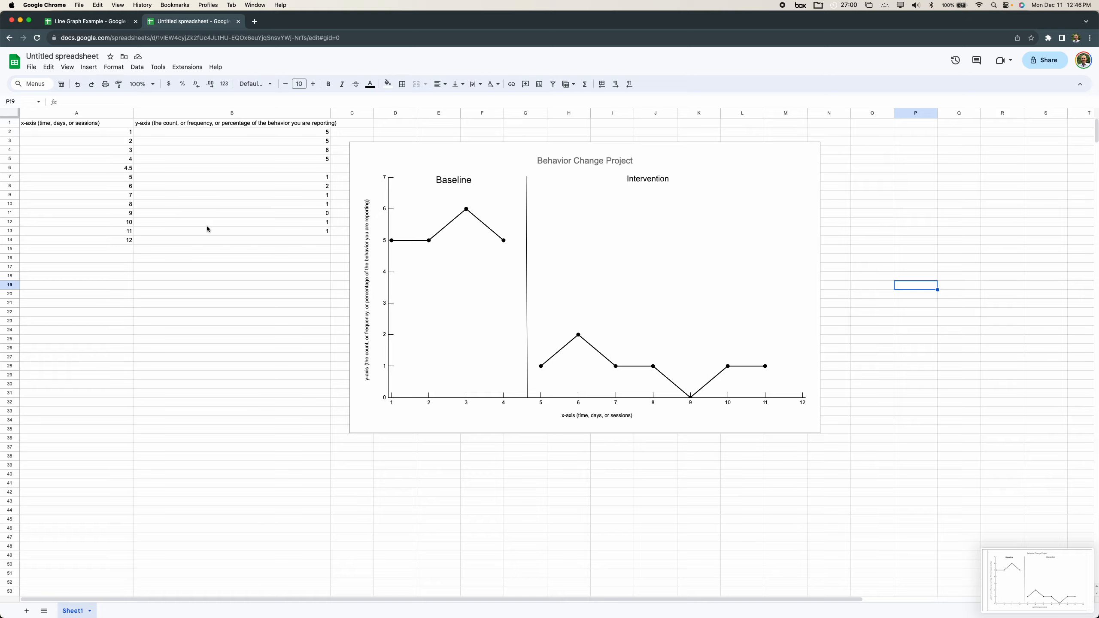